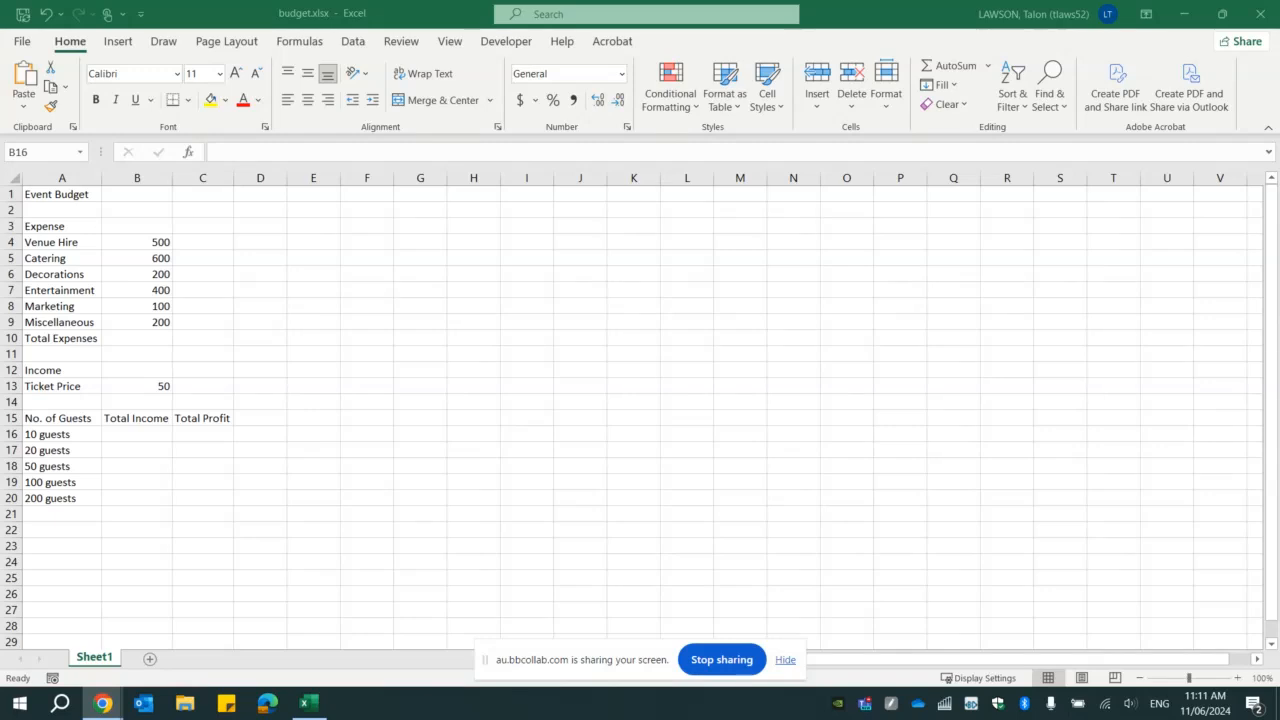
# - Calculate Total Income for 10 guests in B16 from the ticket price with the formula =B13*10
pyautogui.click(126, 434)
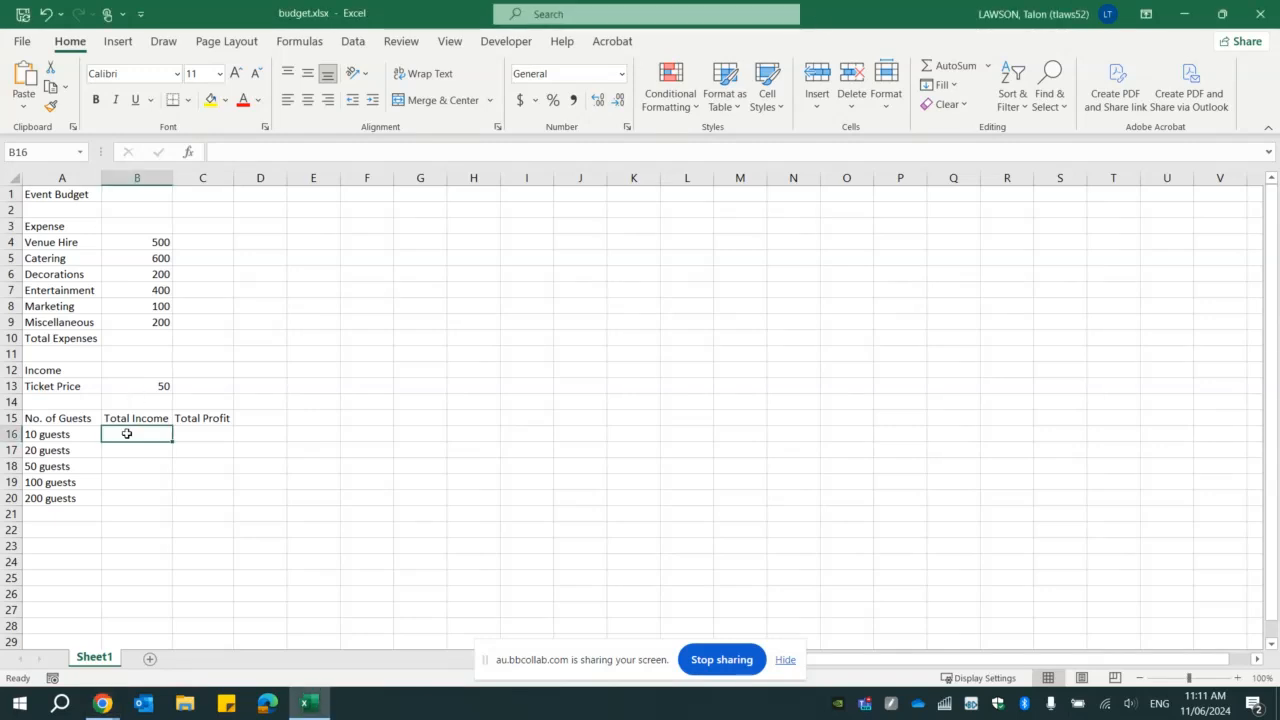
pyautogui.click(67, 438)
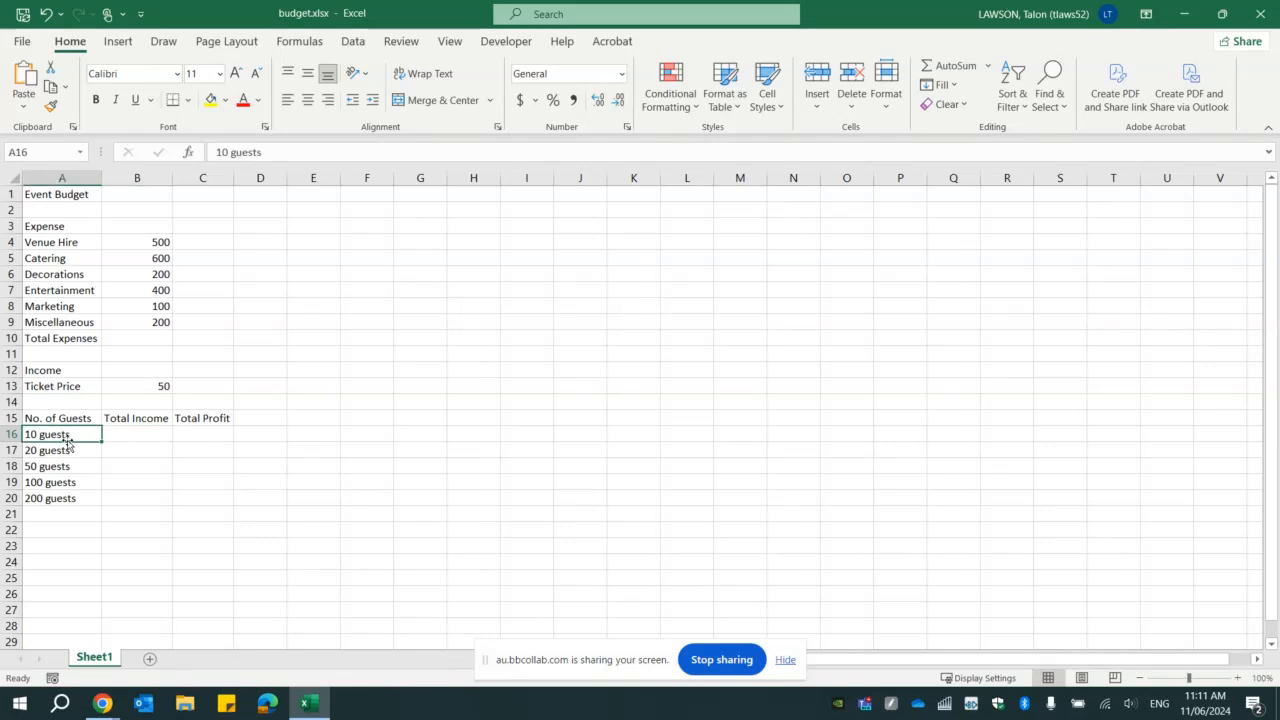
pyautogui.click(146, 390)
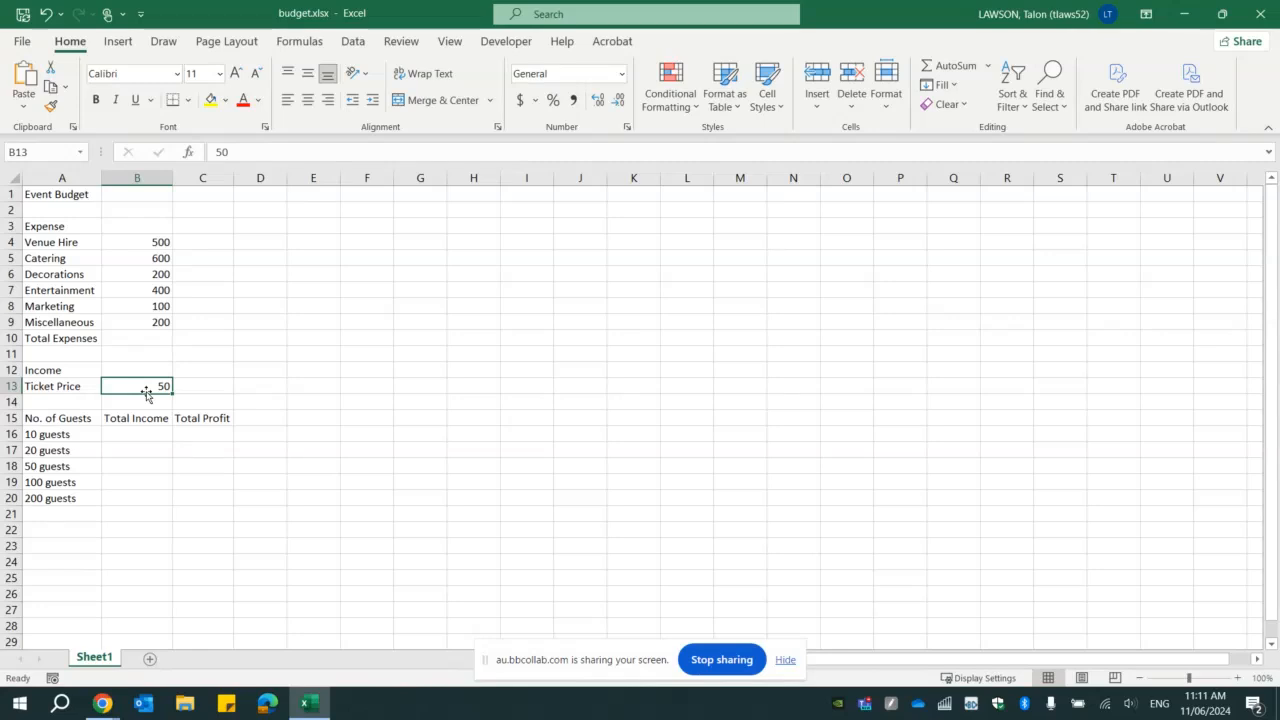
pyautogui.click(147, 430)
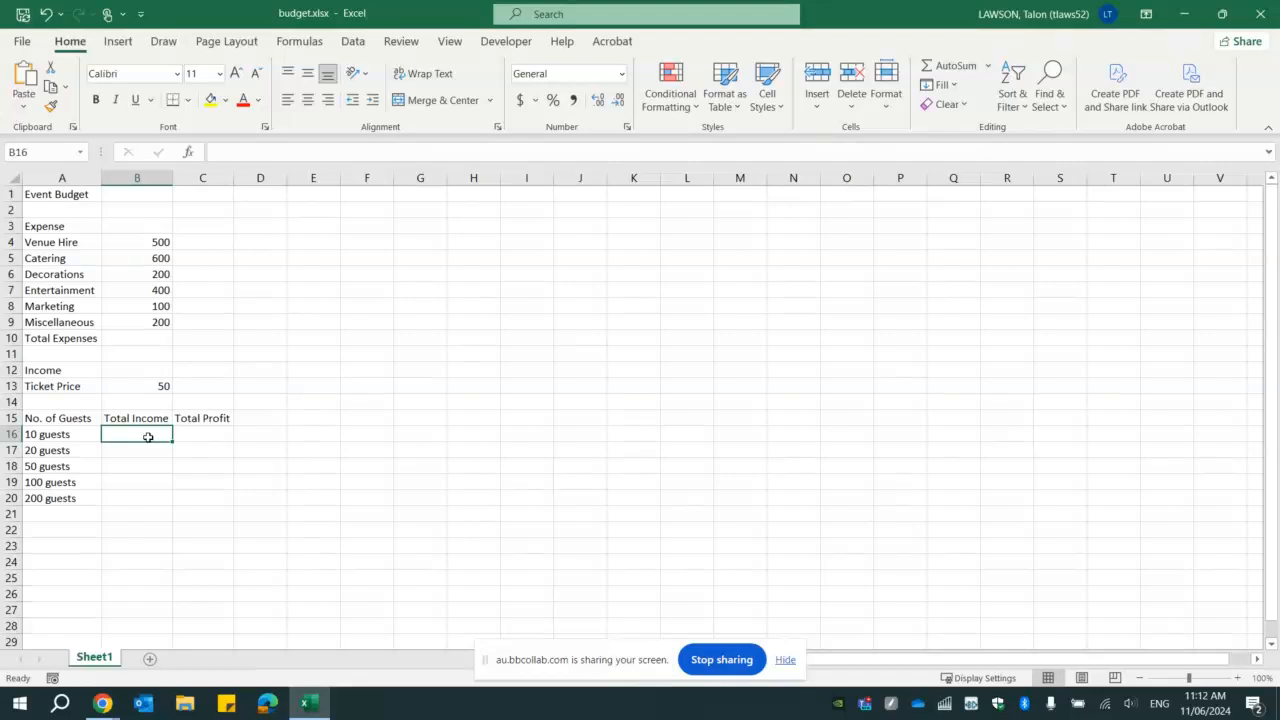
pyautogui.write('=')
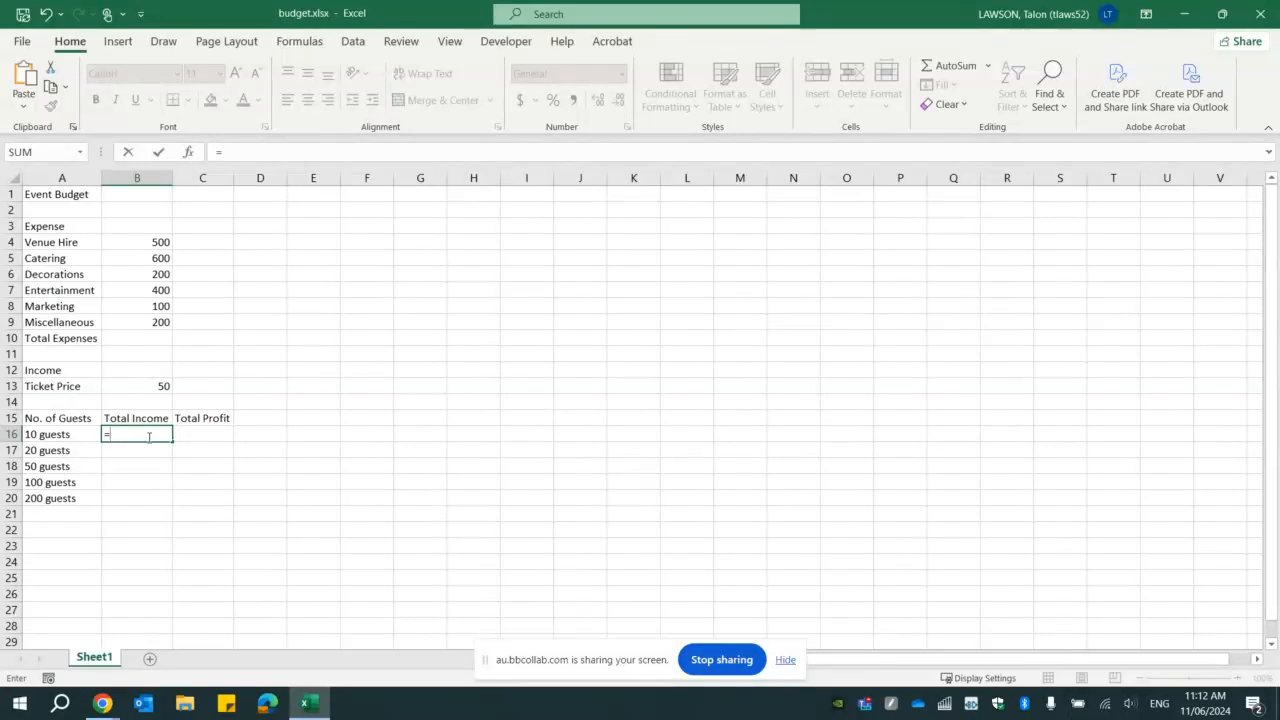
pyautogui.write('B13')
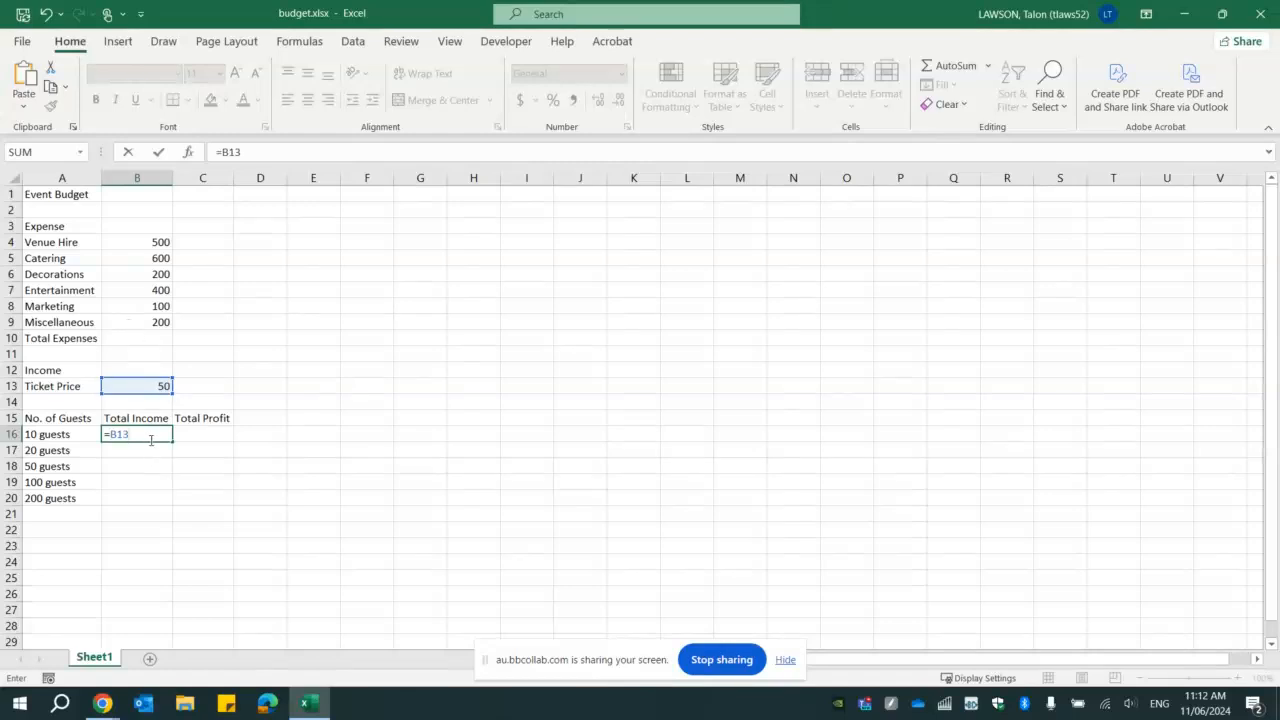
pyautogui.write('*10')
pyautogui.press('Return')
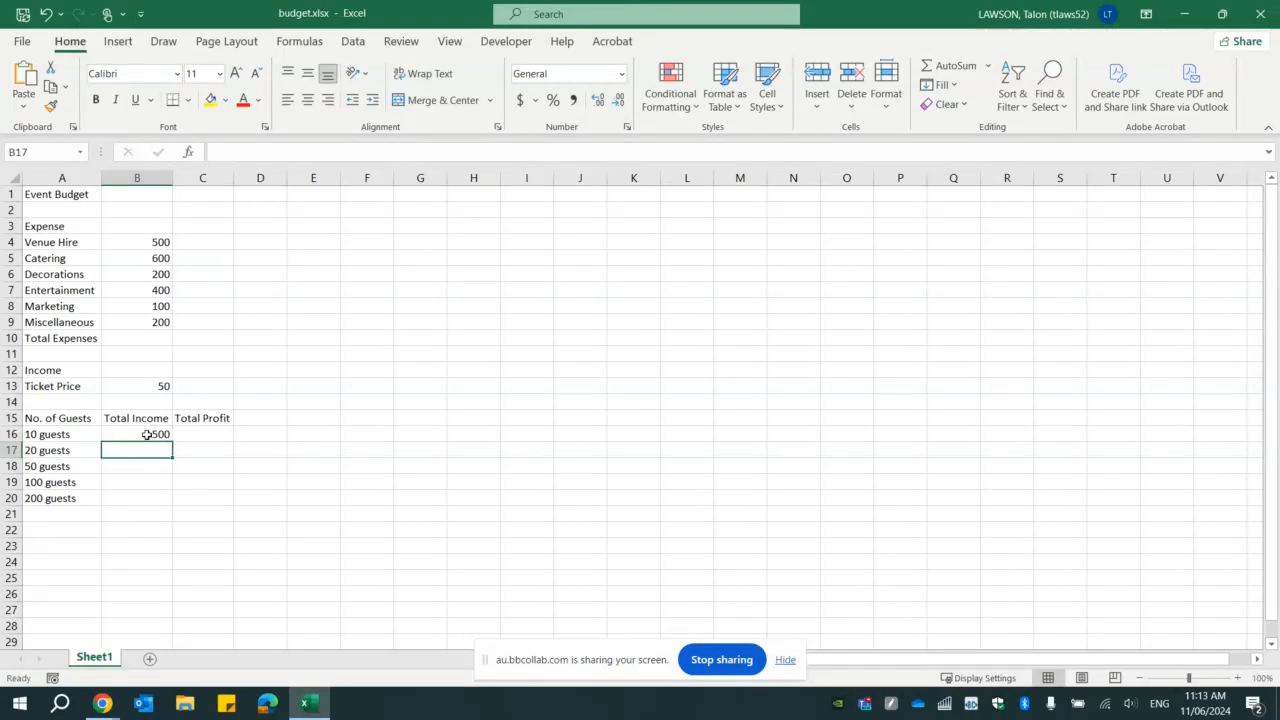
# - Change the 10 guests Total Income formula in B16 to =B13*9
pyautogui.click(145, 434)
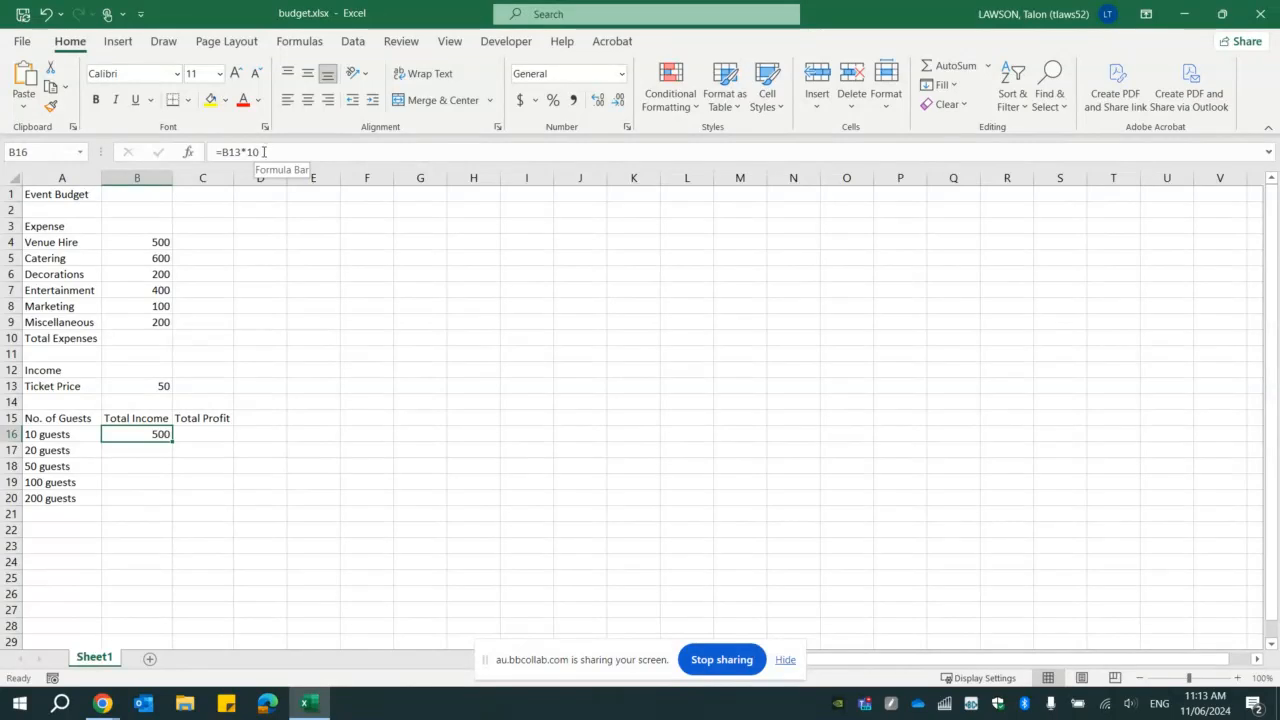
pyautogui.click(264, 151)
pyautogui.press('BackSpace')
pyautogui.press('BackSpace')
pyautogui.write('9')
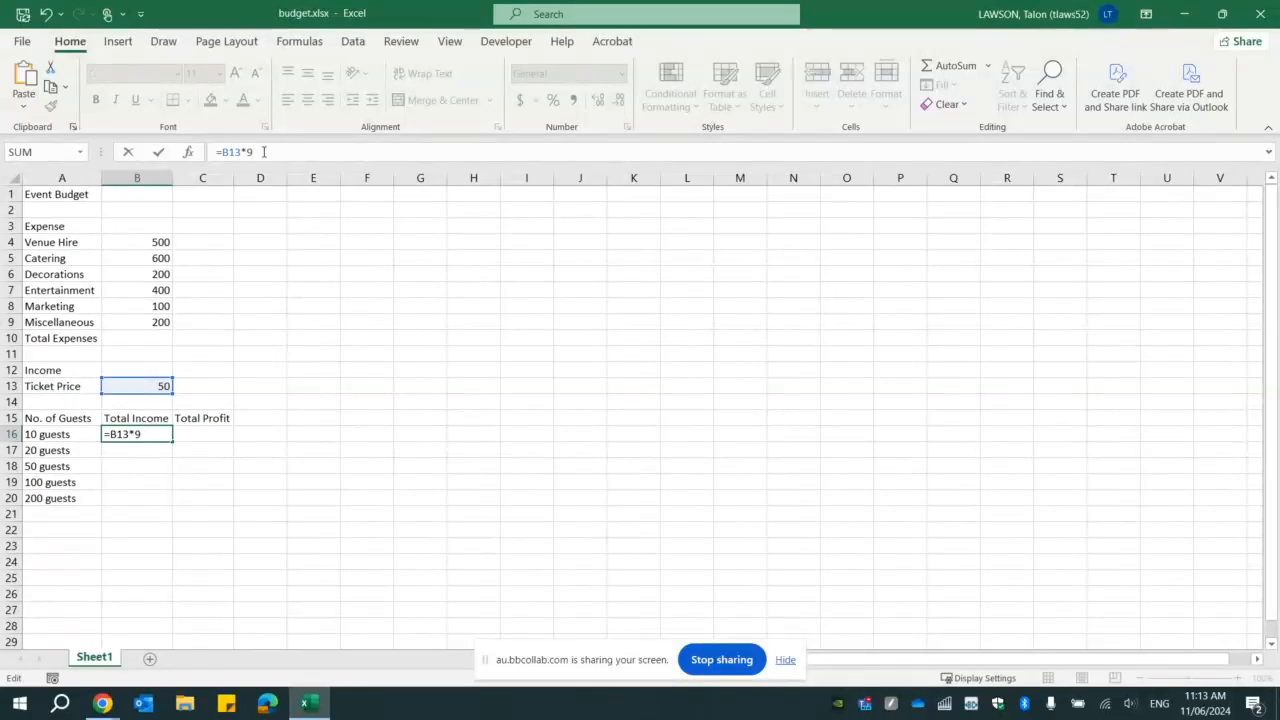
pyautogui.press('Return')
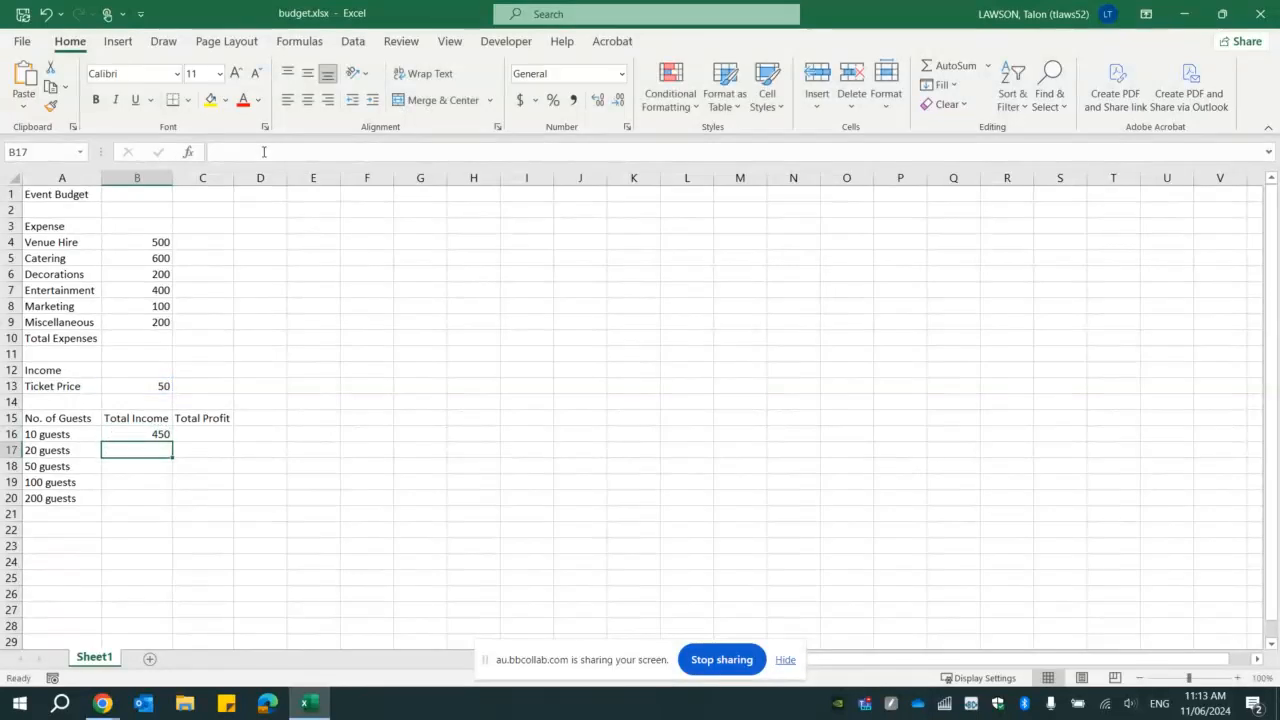
# - Restore the 10 guests Total Income formula in B16 to =B13*10
pyautogui.click(150, 433)
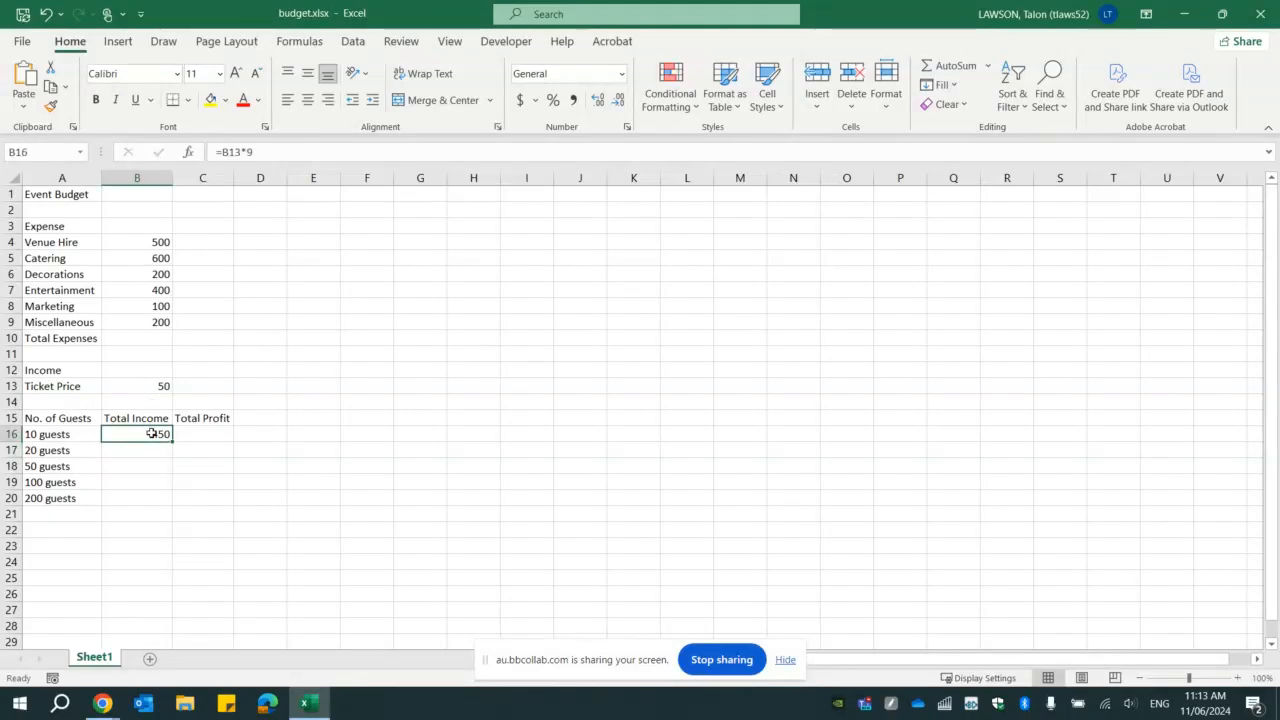
pyautogui.click(252, 153)
pyautogui.press('BackSpace')
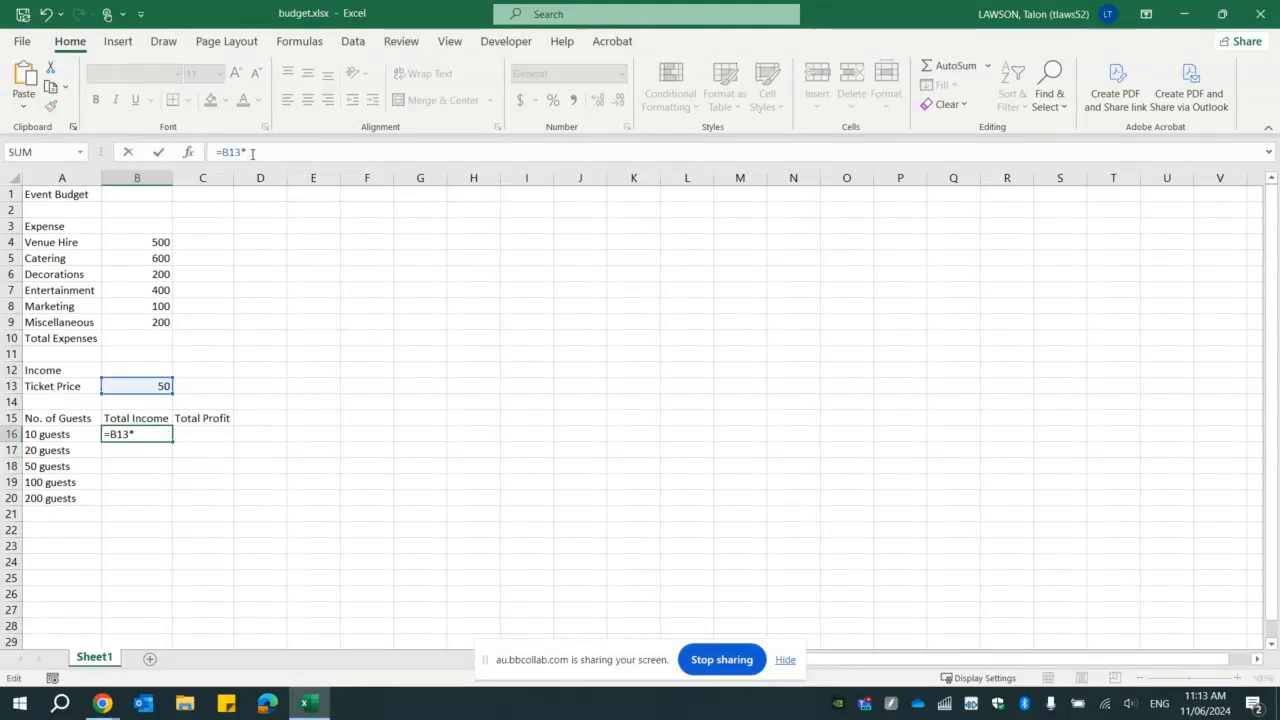
pyautogui.write('10')
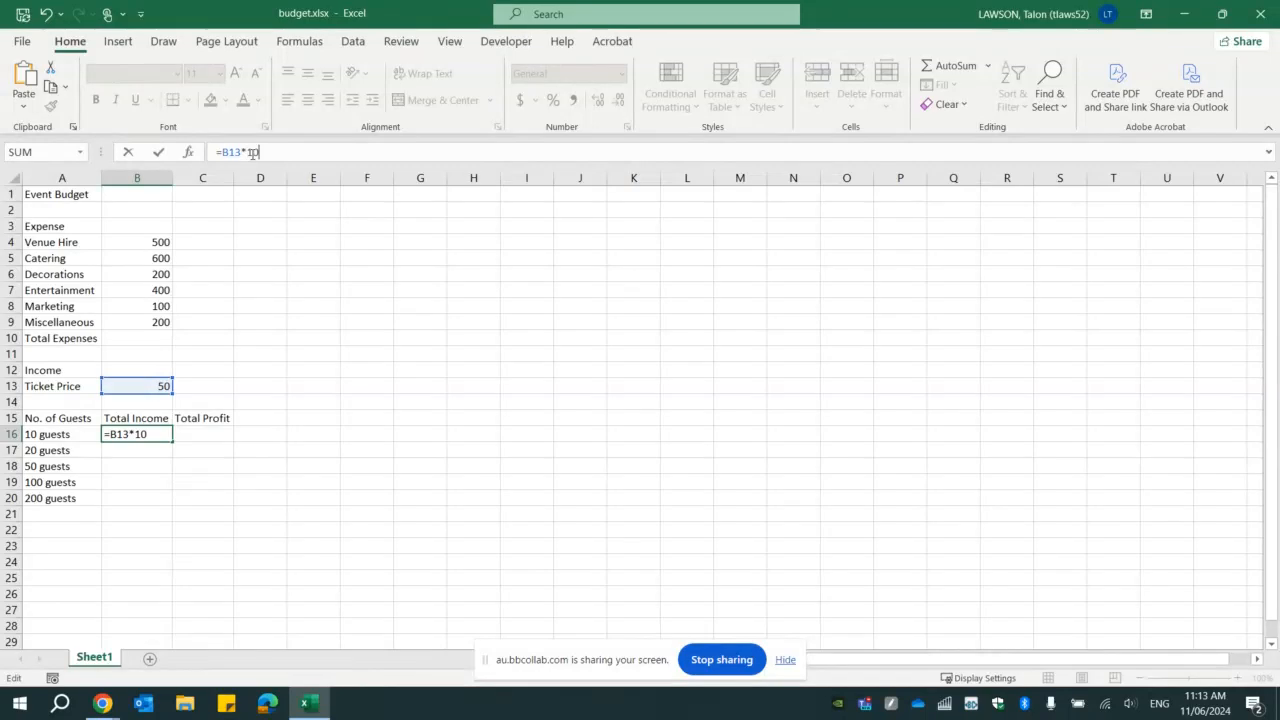
pyautogui.press('Return')
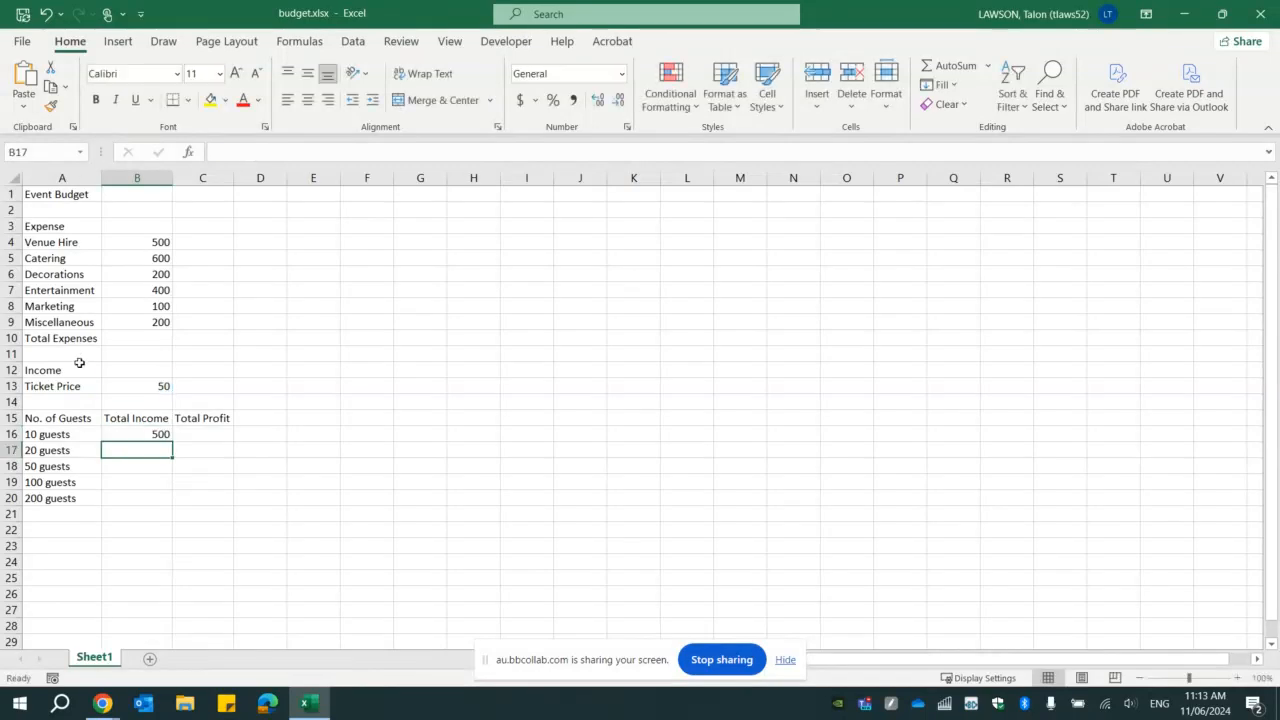
# - Set the ticket price in B13 to 60 and check the Total Income cell for 10 guests
pyautogui.click(148, 433)
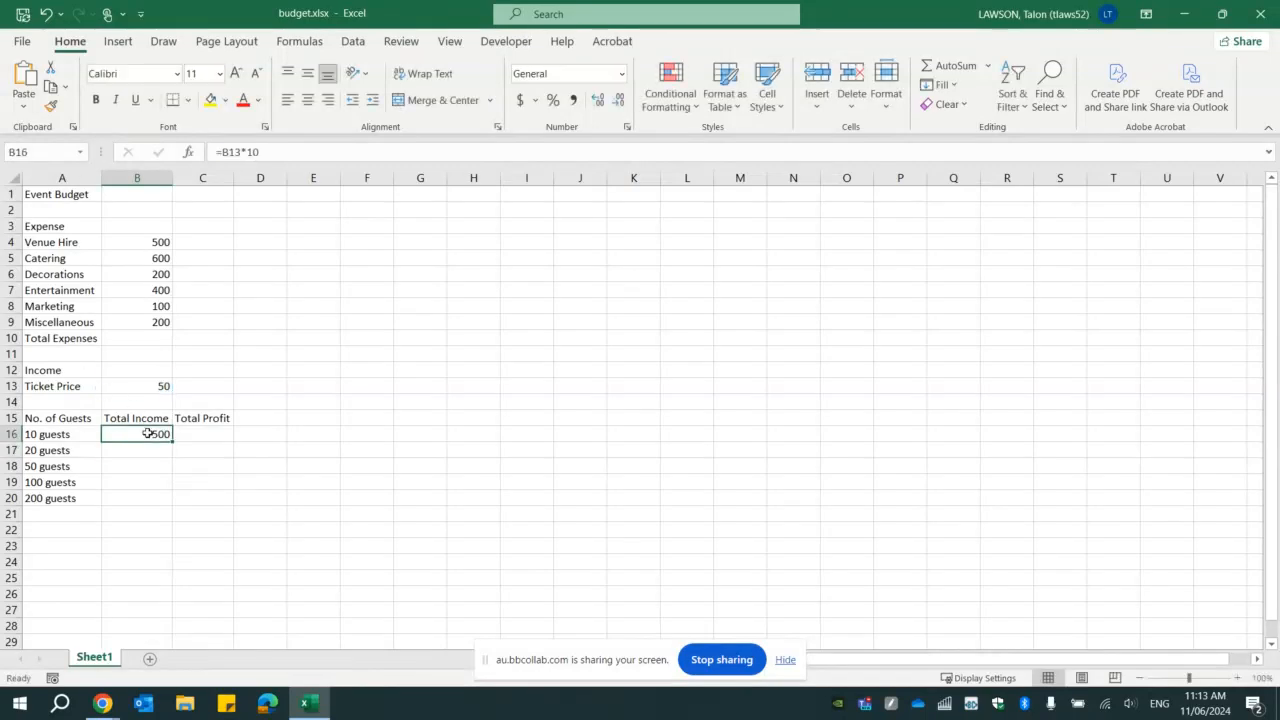
pyautogui.click(157, 383)
pyautogui.write('60')
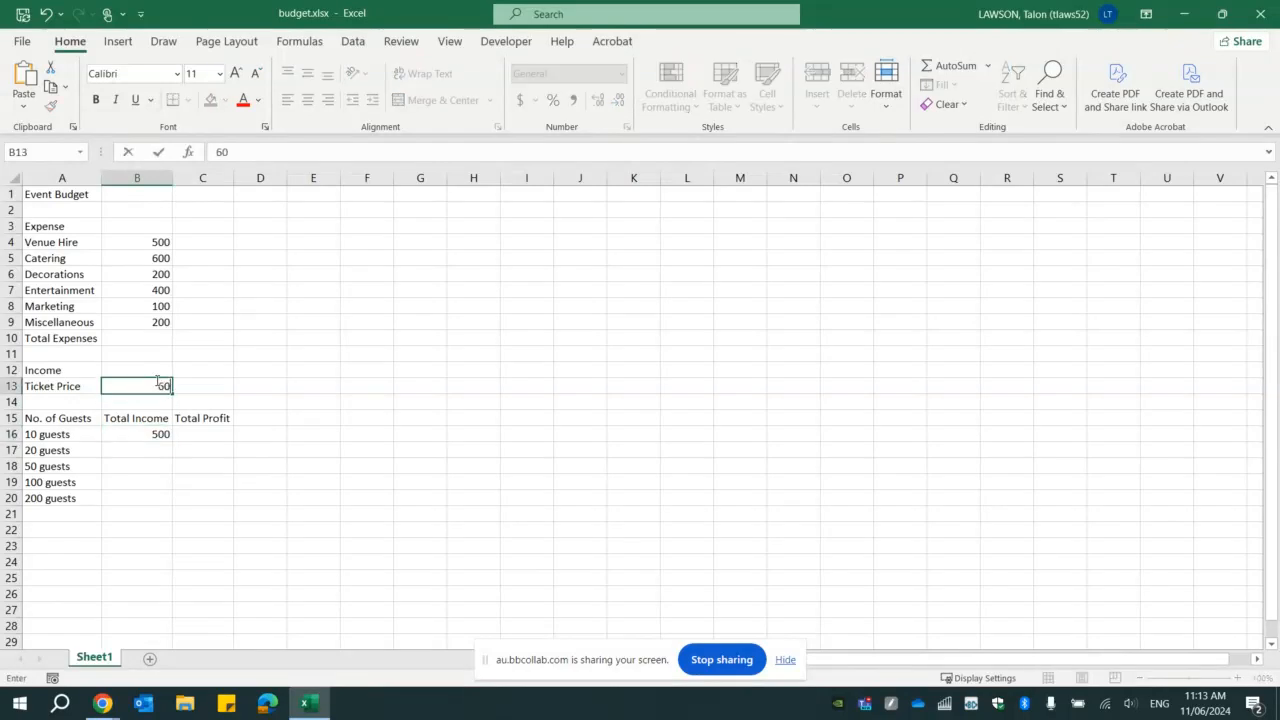
pyautogui.press('Return')
pyautogui.click(165, 444)
pyautogui.click(161, 437)
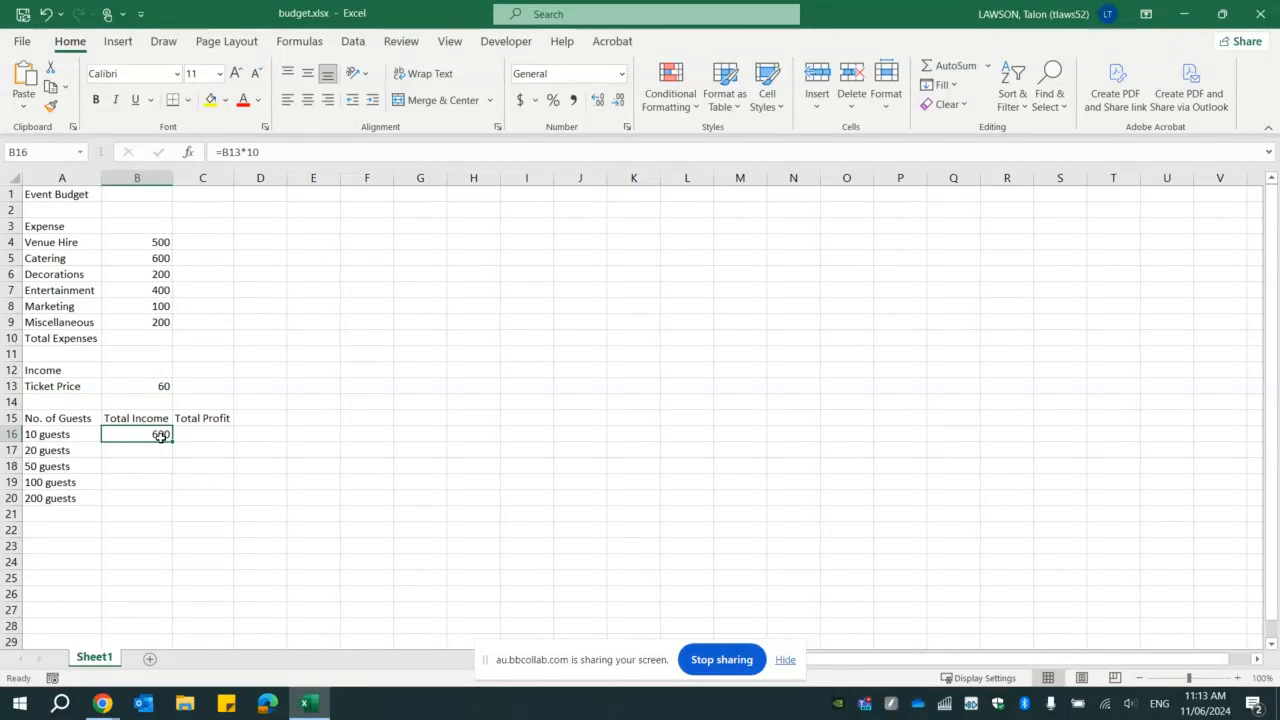
# - Set the ticket price in B13 back to 50
pyautogui.click(142, 382)
pyautogui.write('50')
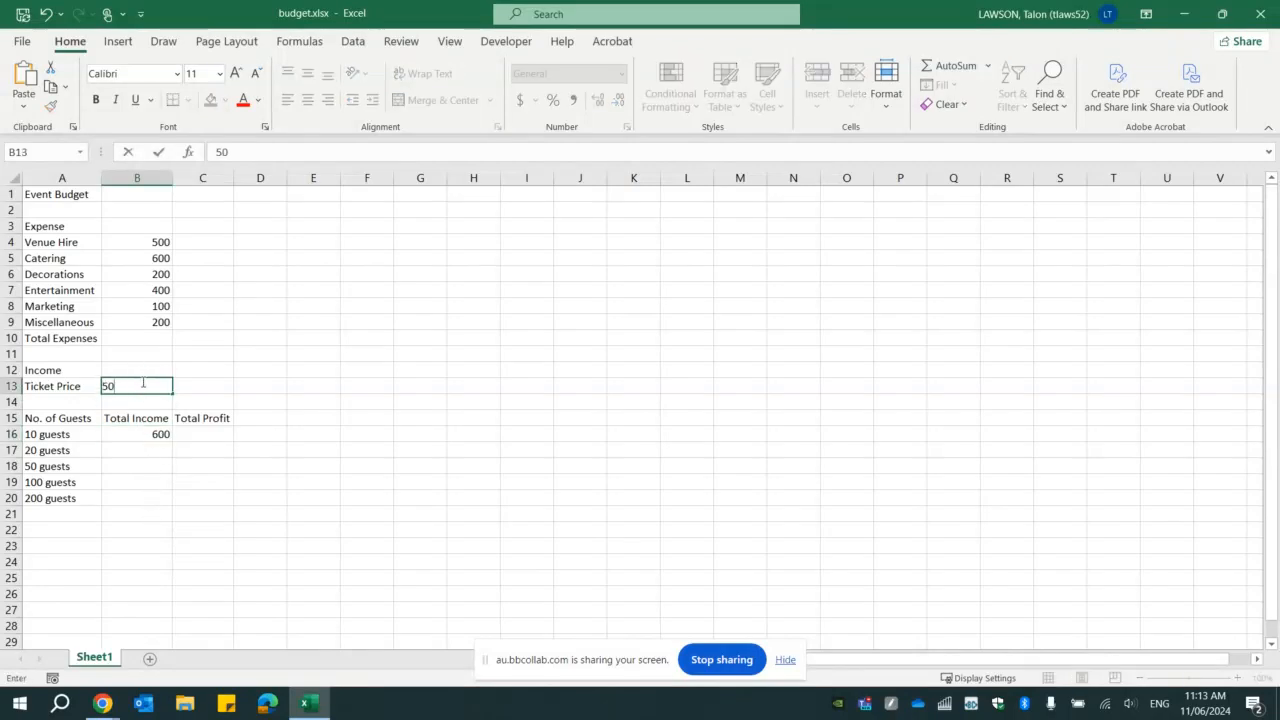
pyautogui.press('Return')
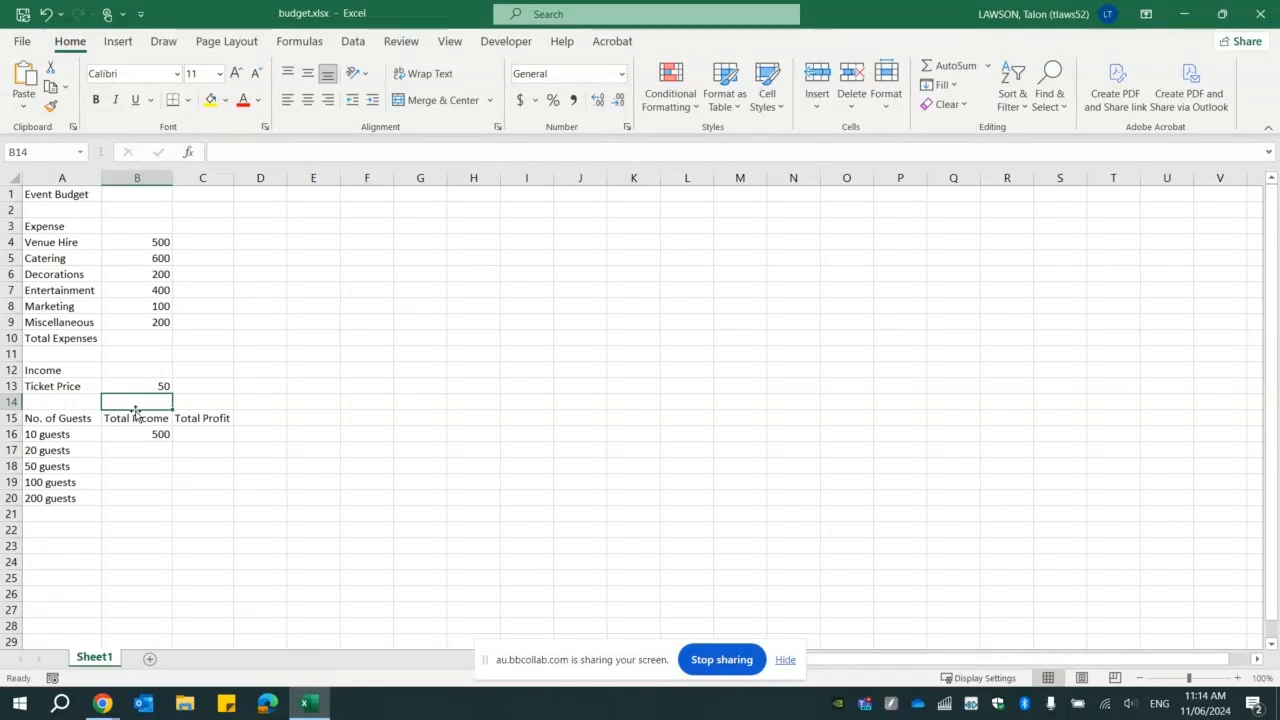
# - Calculate Total Income for 20 guests in B17 with the formula =B13*20
pyautogui.press('Down')
pyautogui.press('Down')
pyautogui.press('Down')
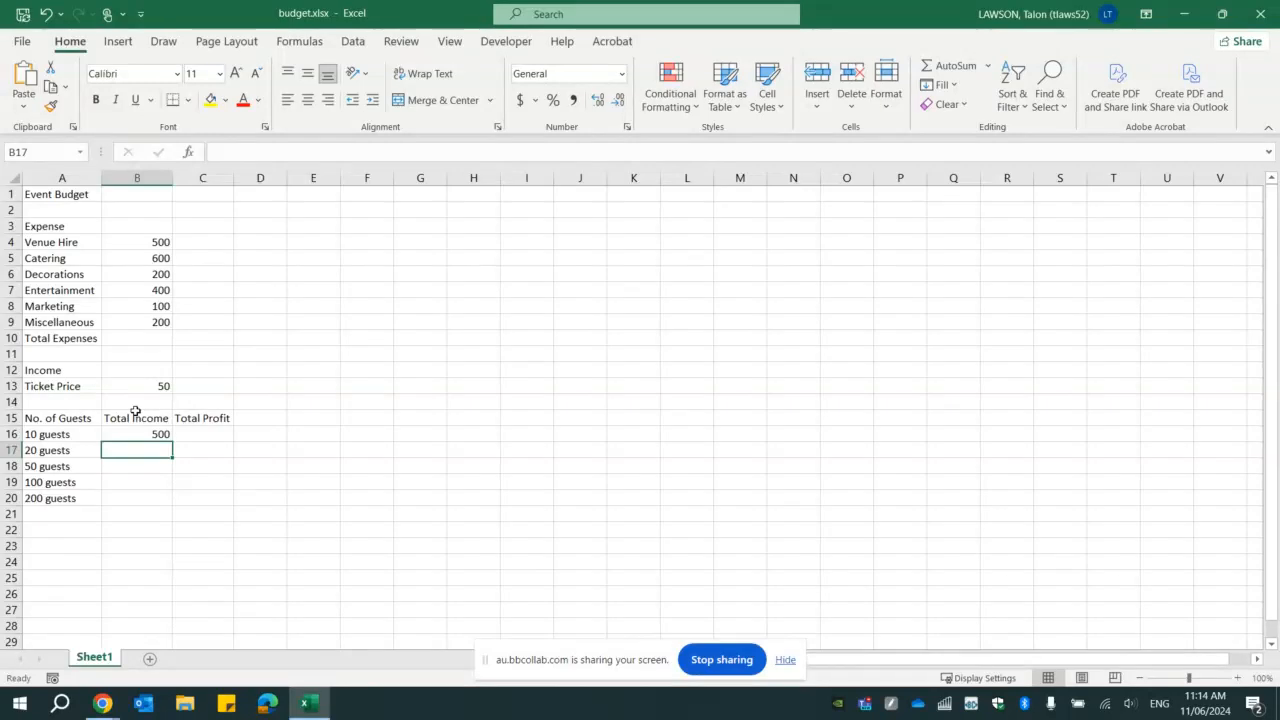
pyautogui.write('=')
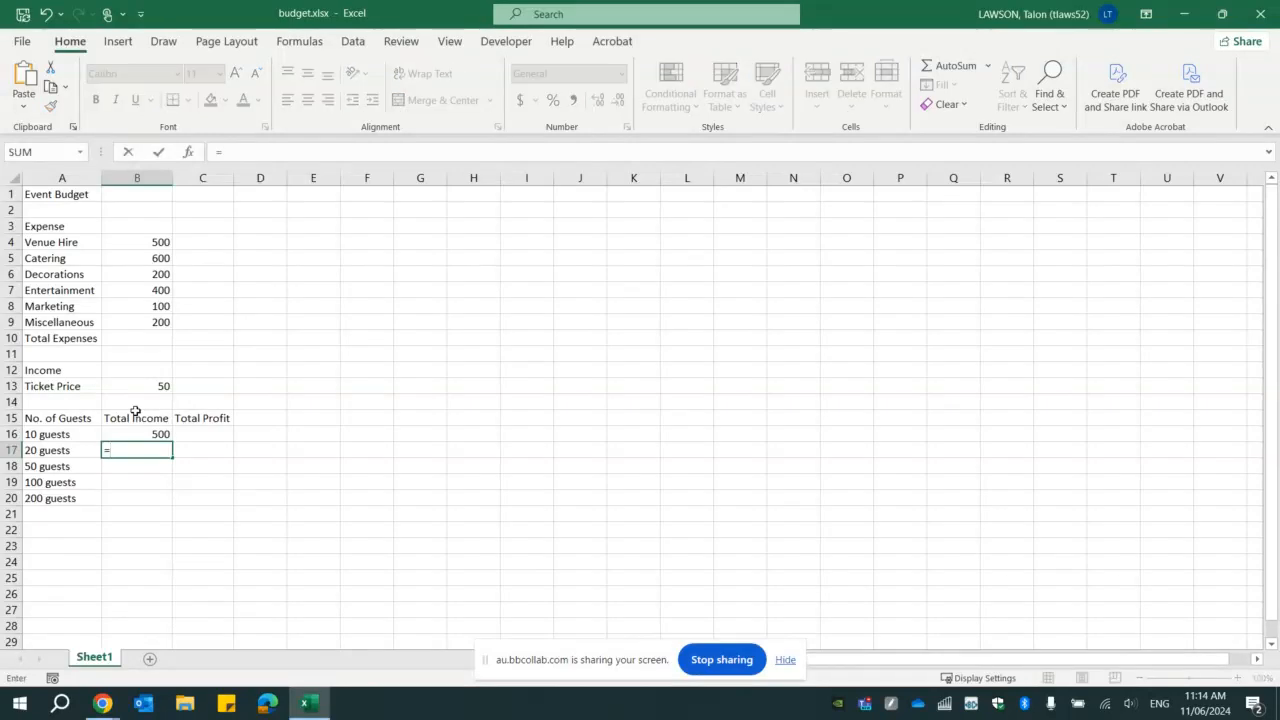
pyautogui.write('B13')
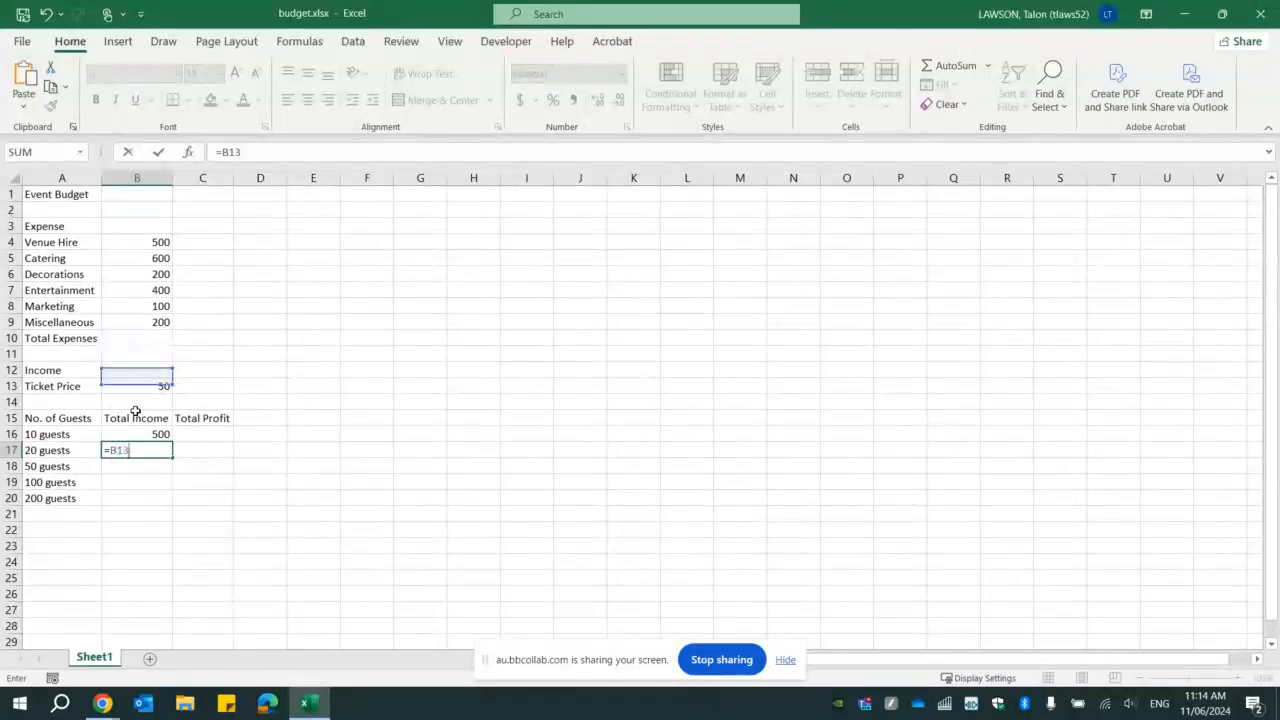
pyautogui.write('*')
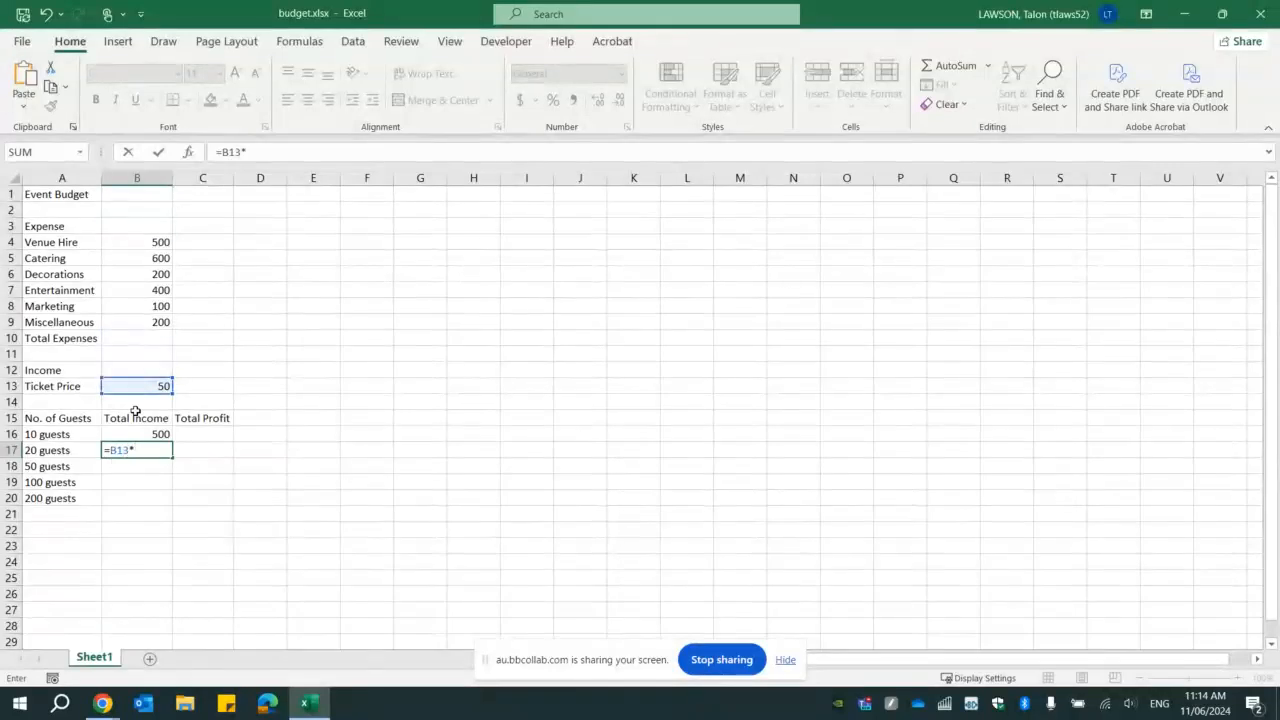
pyautogui.write('20')
pyautogui.press('Return')
# - Calculate Total Income for 50 guests in B18 with the formula =B13*50
pyautogui.write('=')
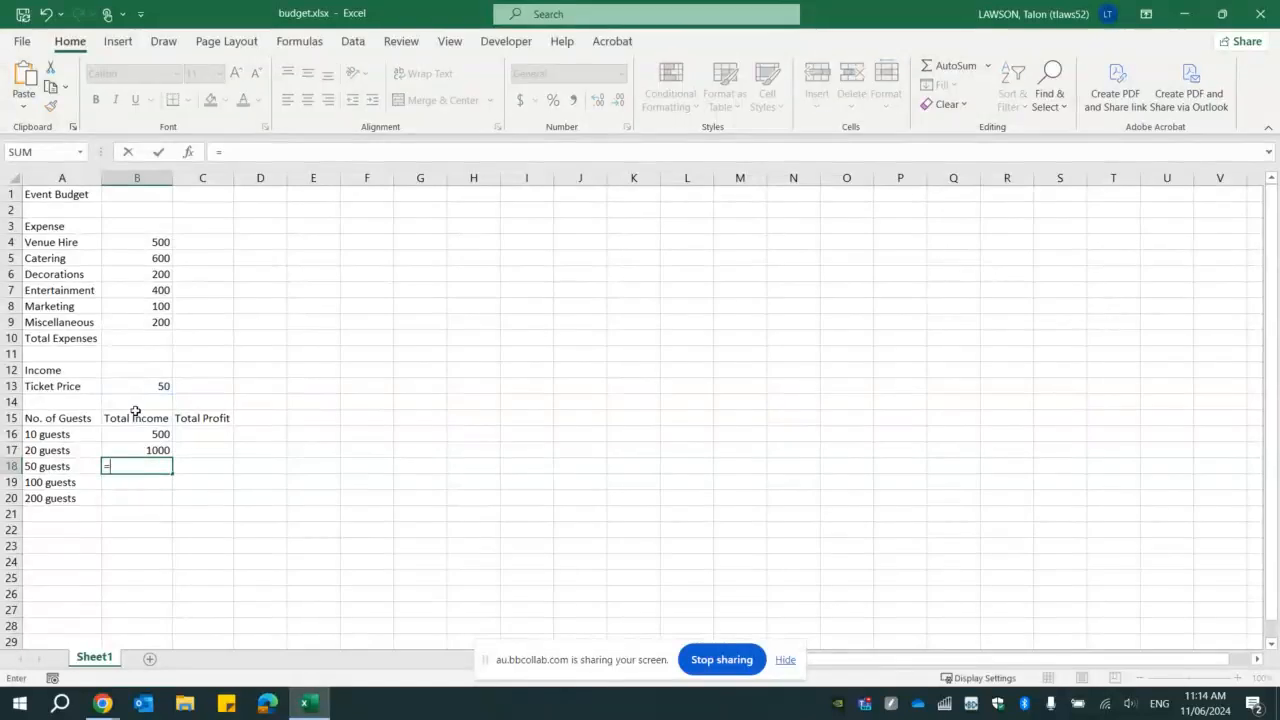
pyautogui.write('B13')
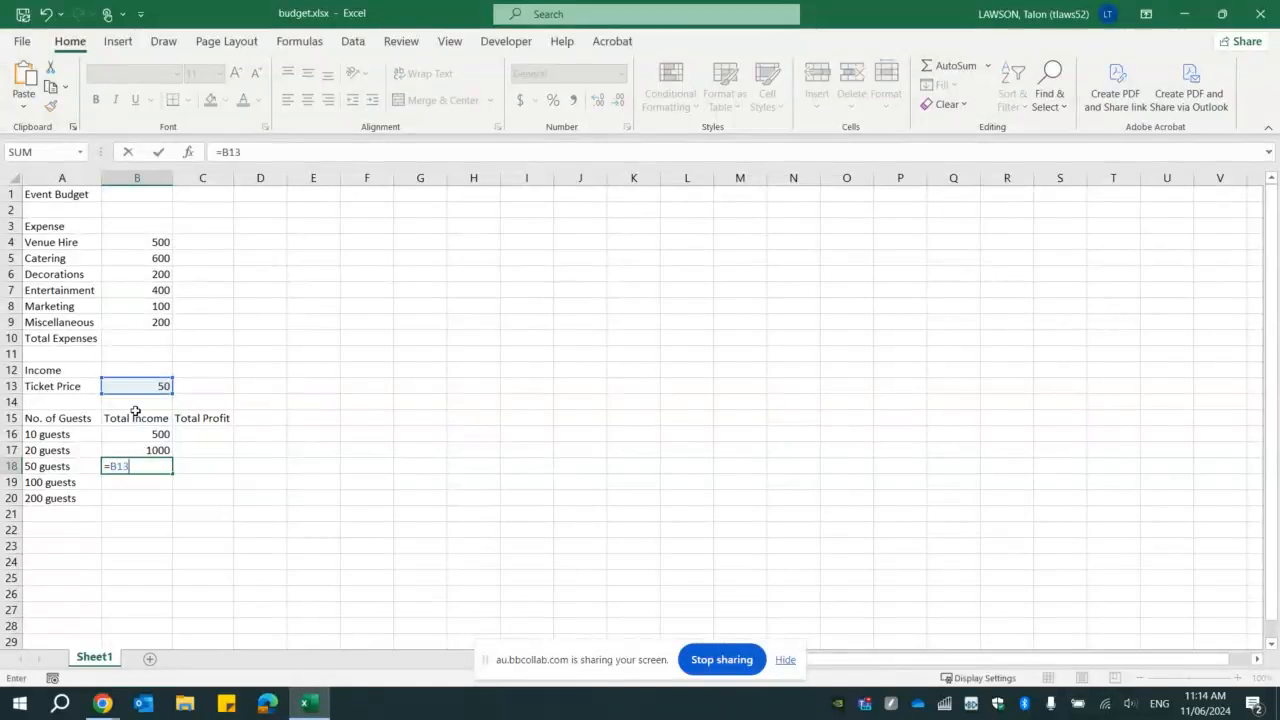
pyautogui.write('*50')
pyautogui.press('Return')
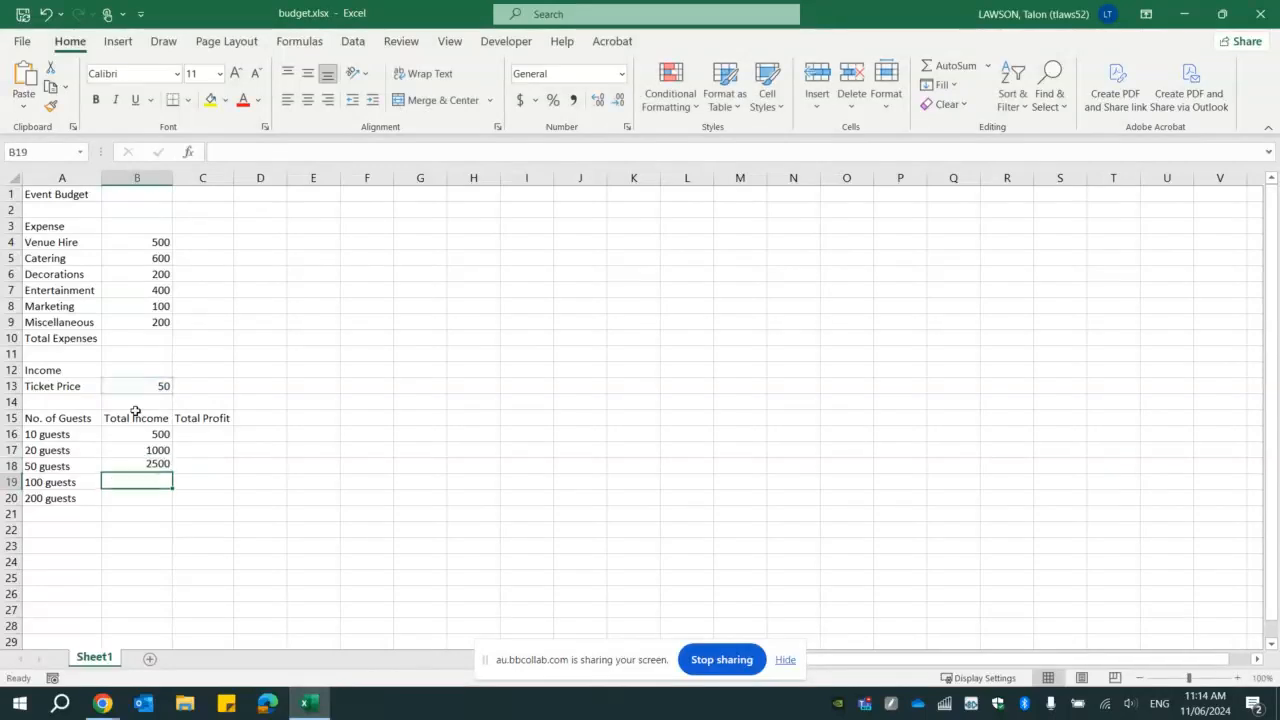
# - Calculate Total Income for 100 guests in B19 with the formula =B13*100
pyautogui.write('=')
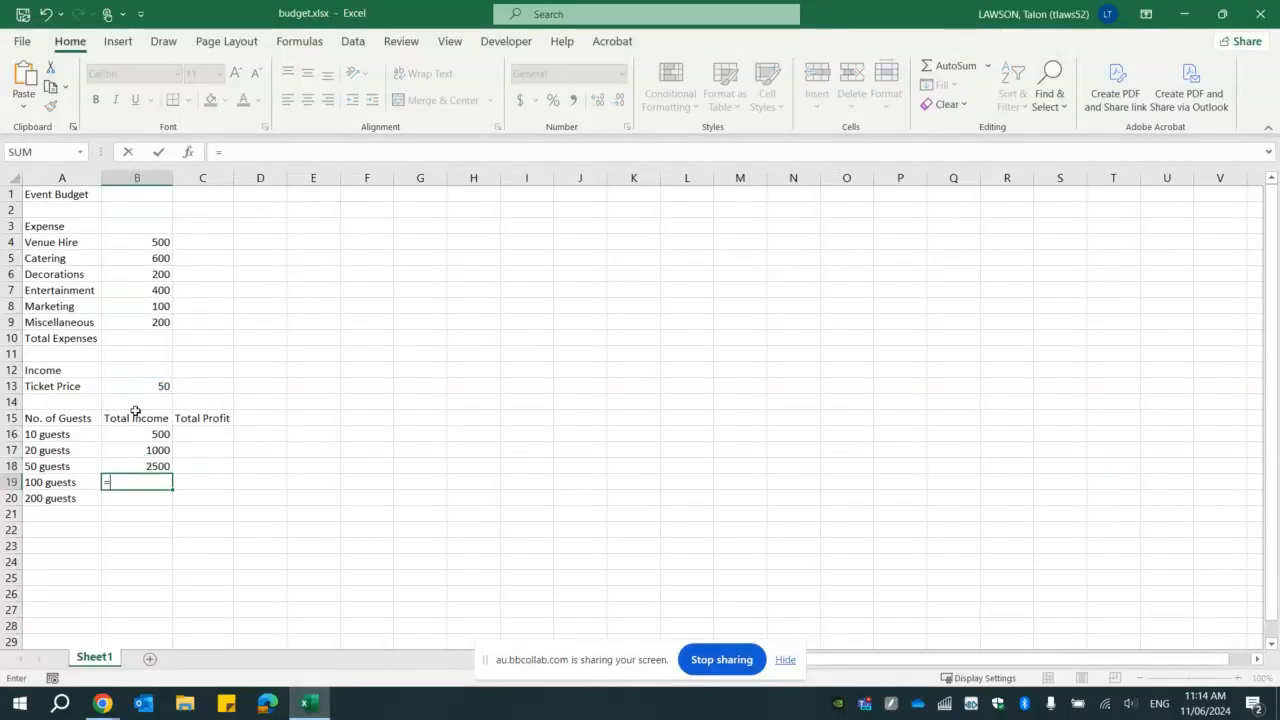
pyautogui.write('B13*100')
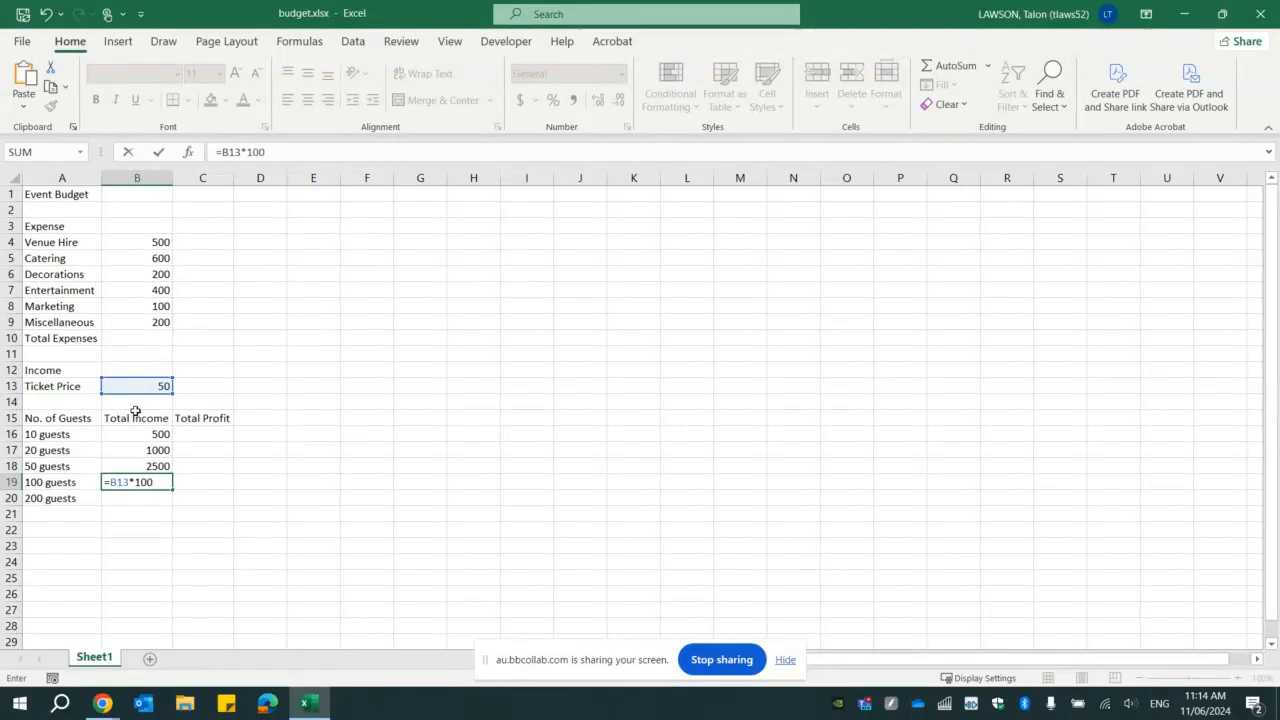
pyautogui.press('Return')
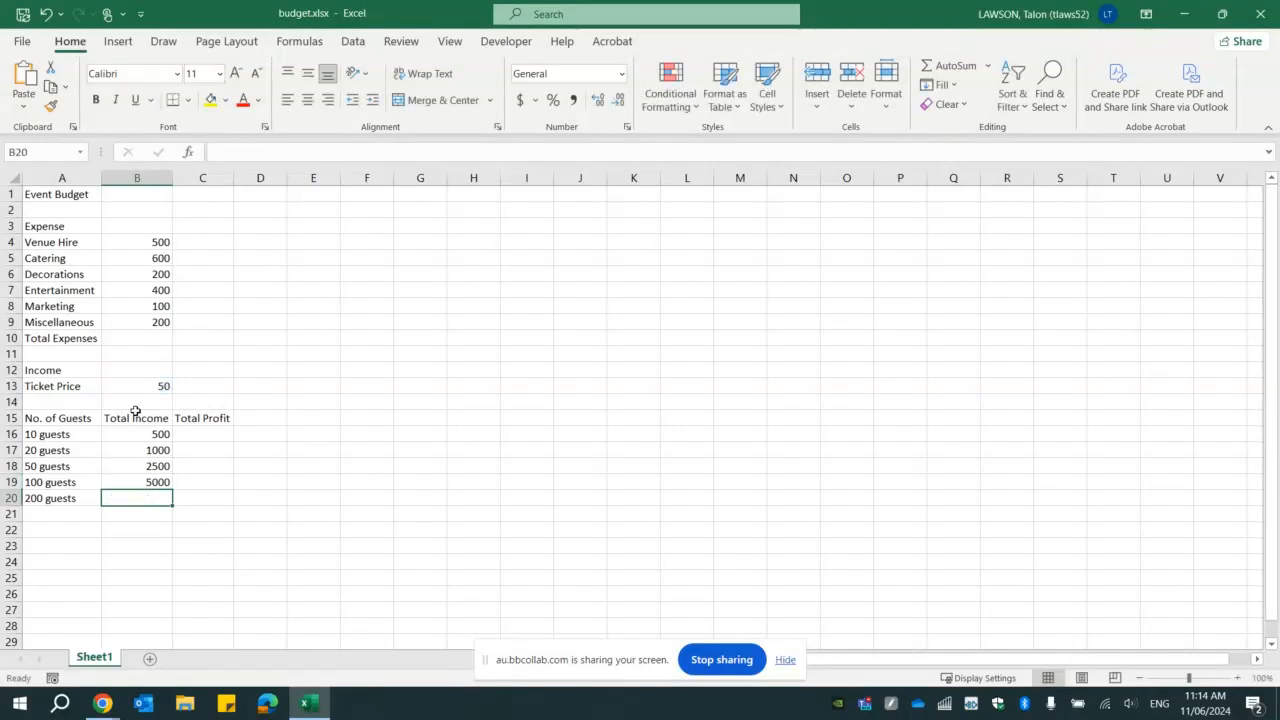
# - Calculate Total Income for 200 guests in B20 with the formula =B13*200
pyautogui.write('=')
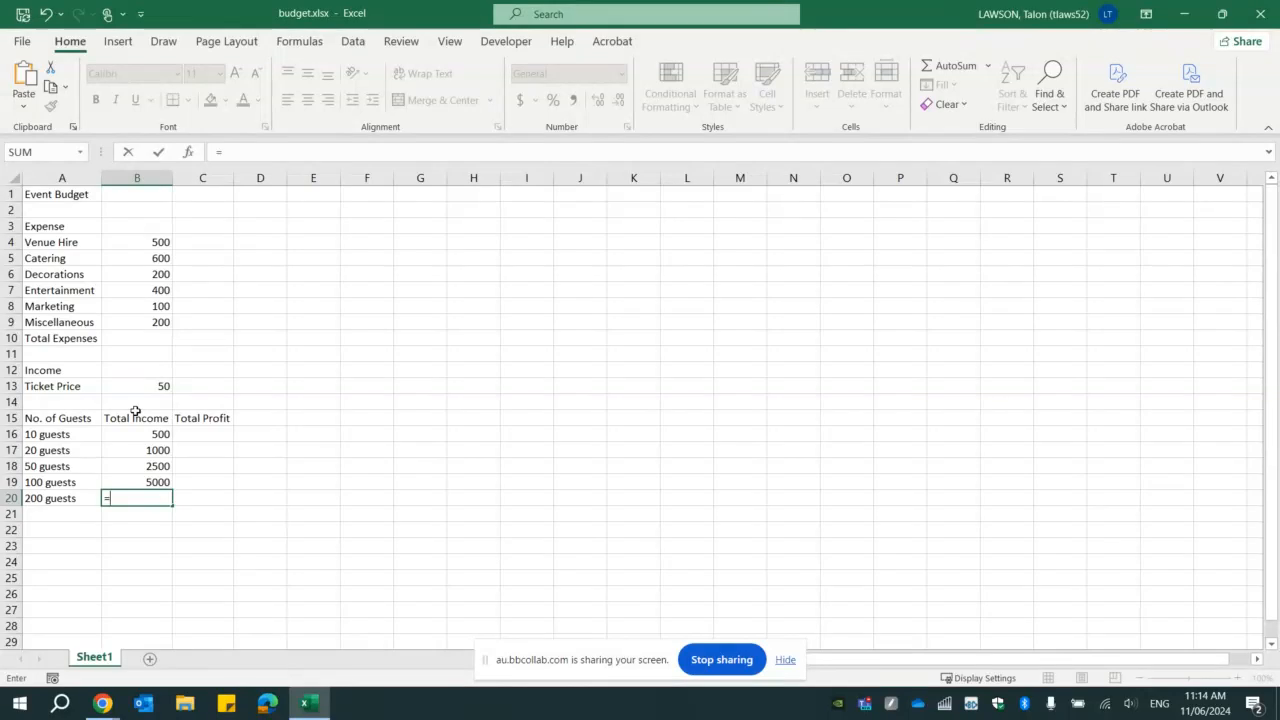
pyautogui.write('B13')
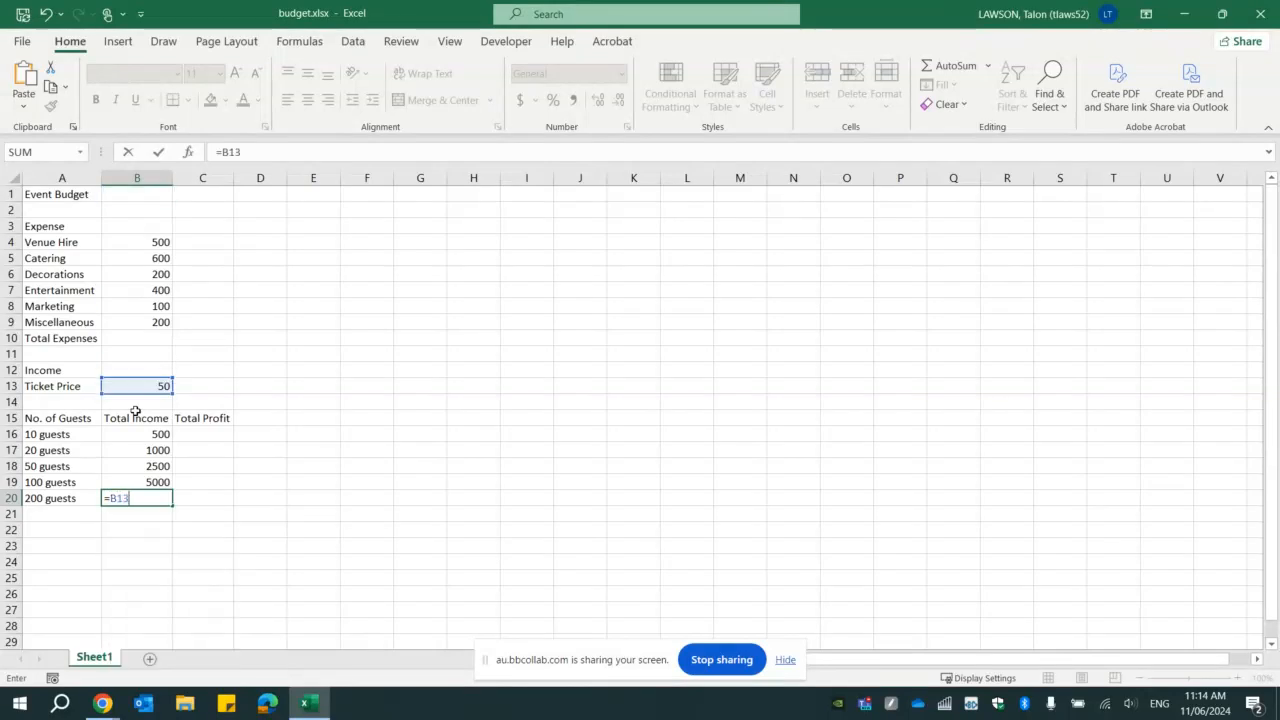
pyautogui.write('*200')
pyautogui.press('Return')
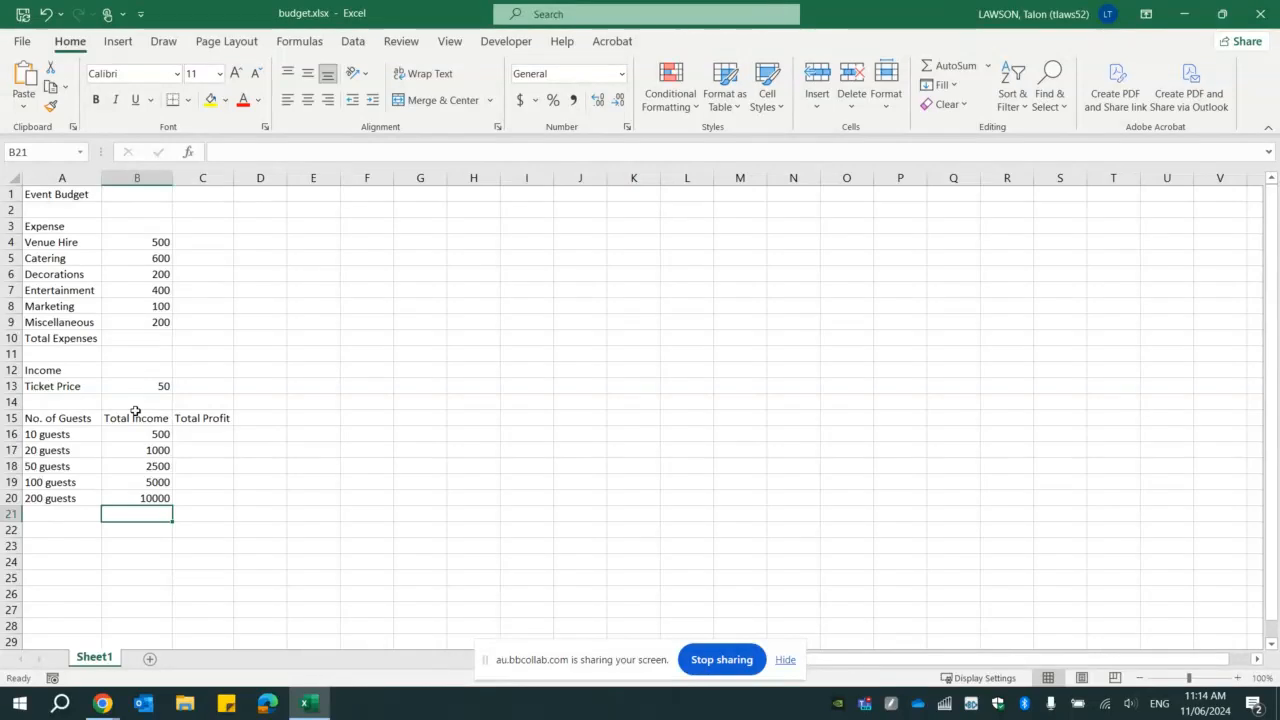
# - Inspect the Total Income formulas for 10, 20 and 50 guests in B16 to B18
pyautogui.click(143, 434)
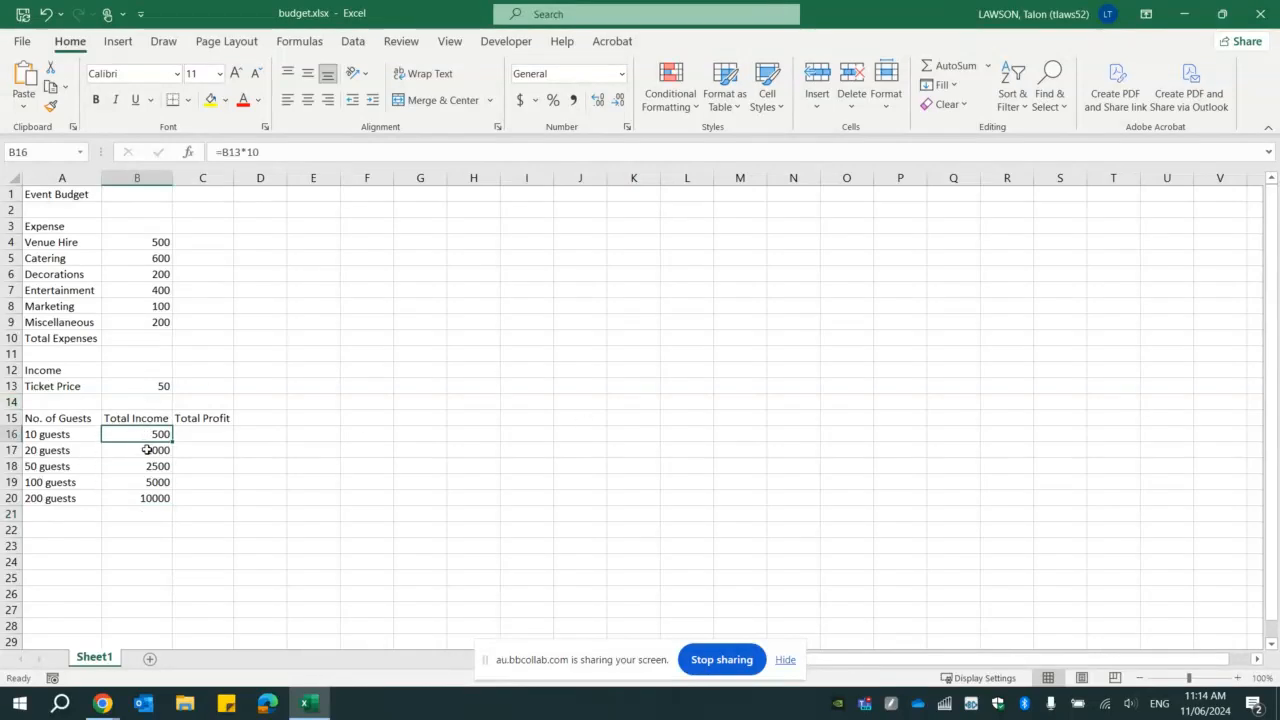
pyautogui.click(150, 450)
pyautogui.click(150, 466)
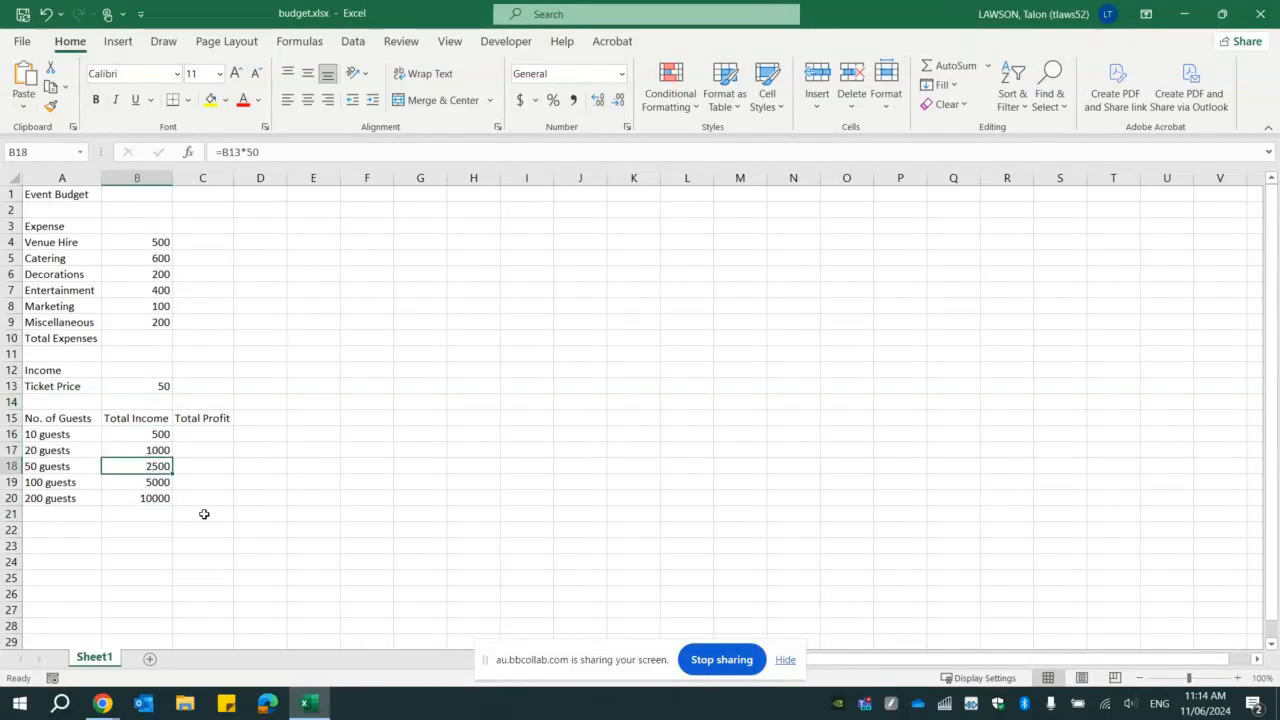
pyautogui.click(102, 703)
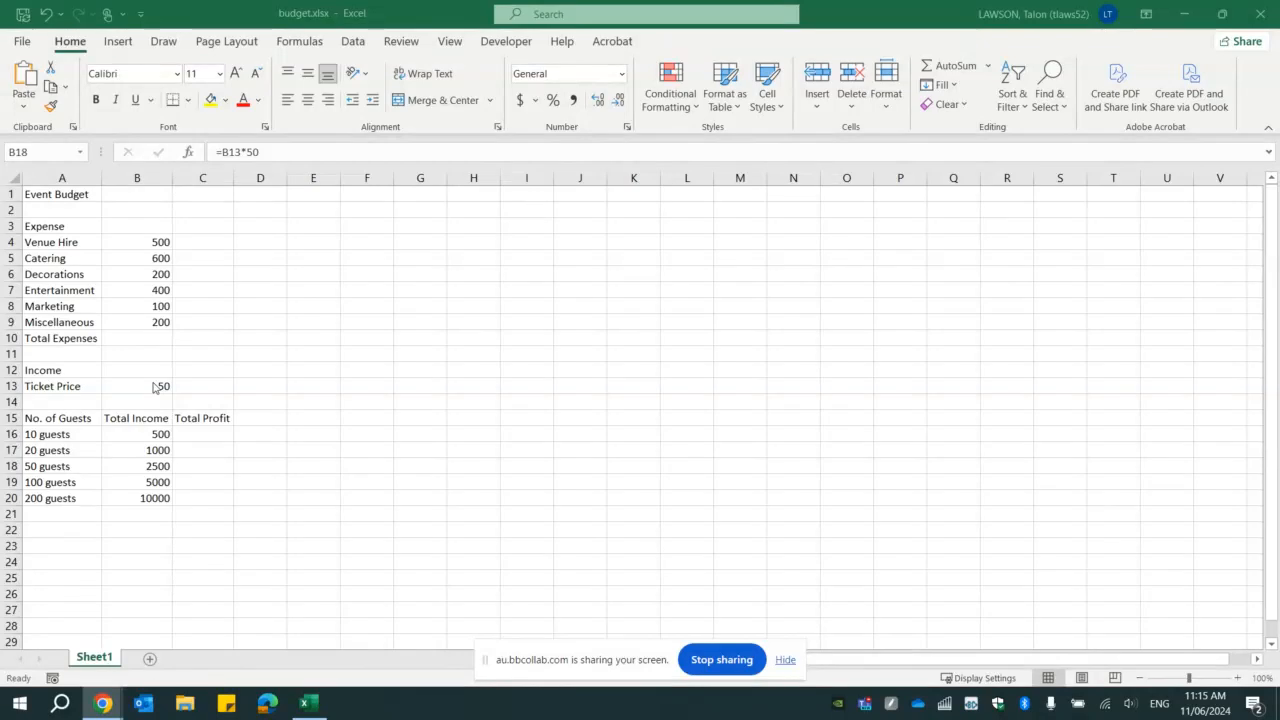
pyautogui.click(165, 434)
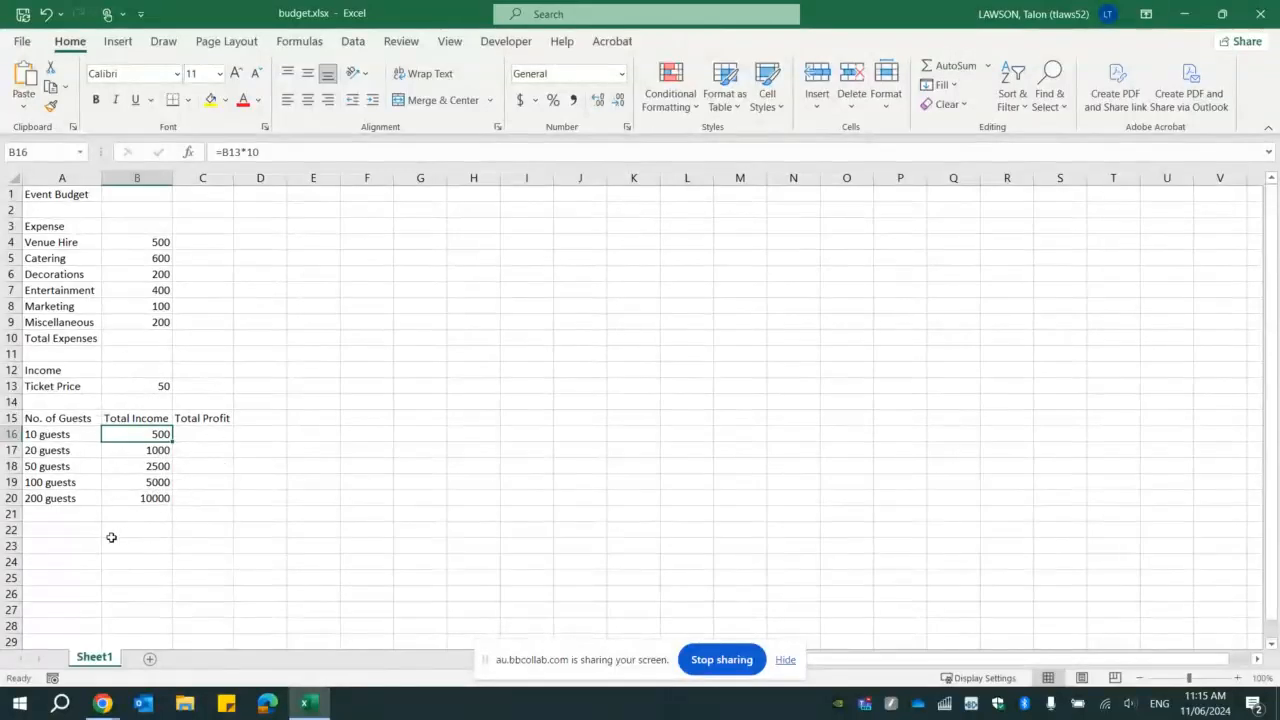
# - Display all formulas in the worksheet to review them, and return to showing the calculated values
pyautogui.click(298, 43)
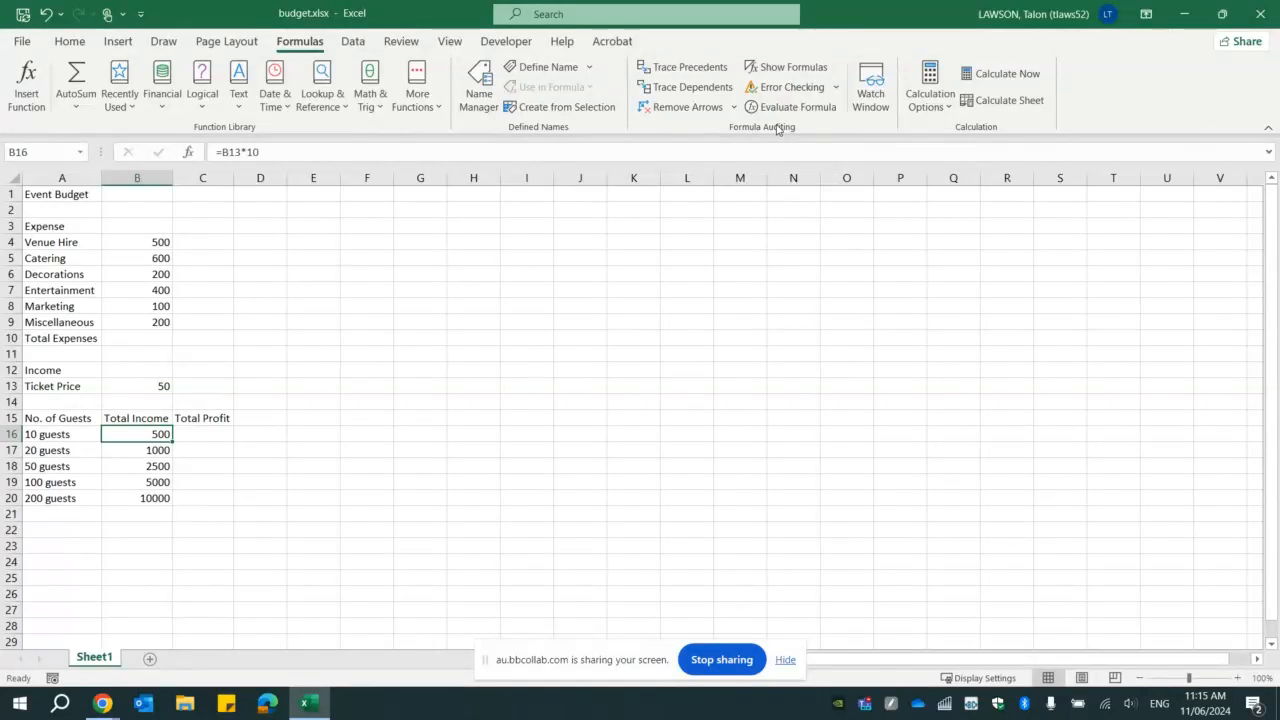
pyautogui.click(793, 67)
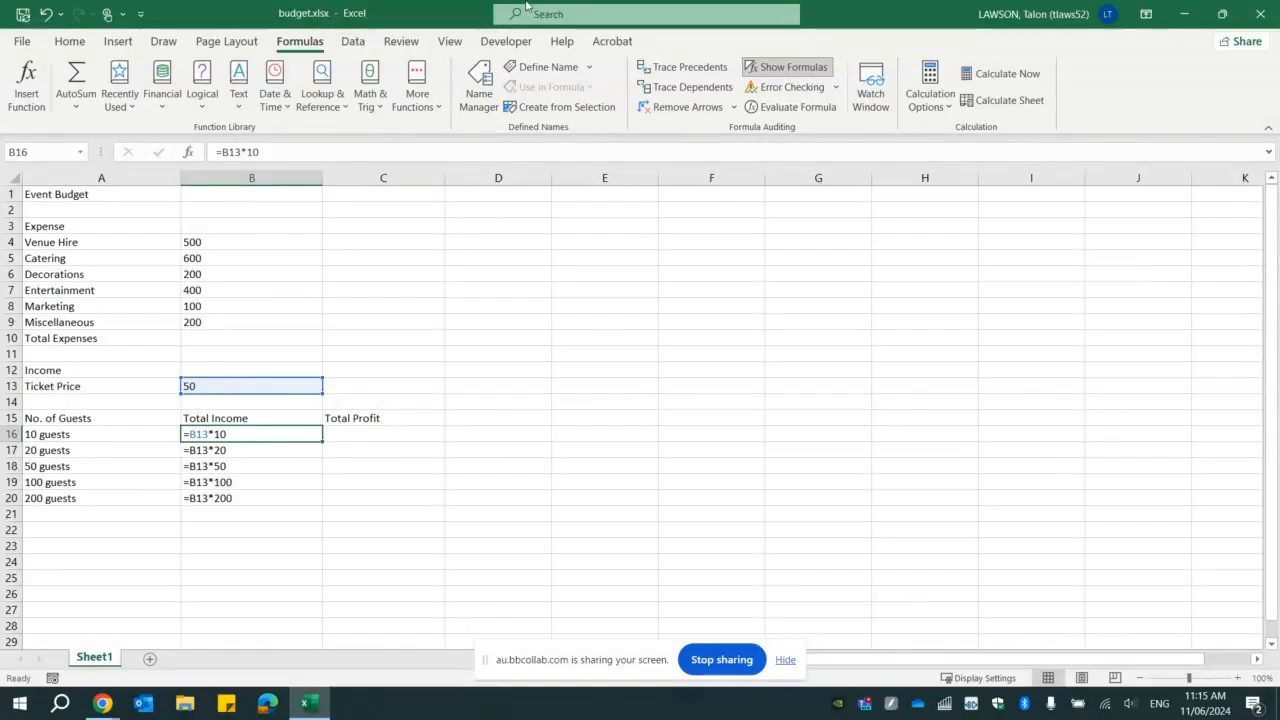
pyautogui.click(791, 67)
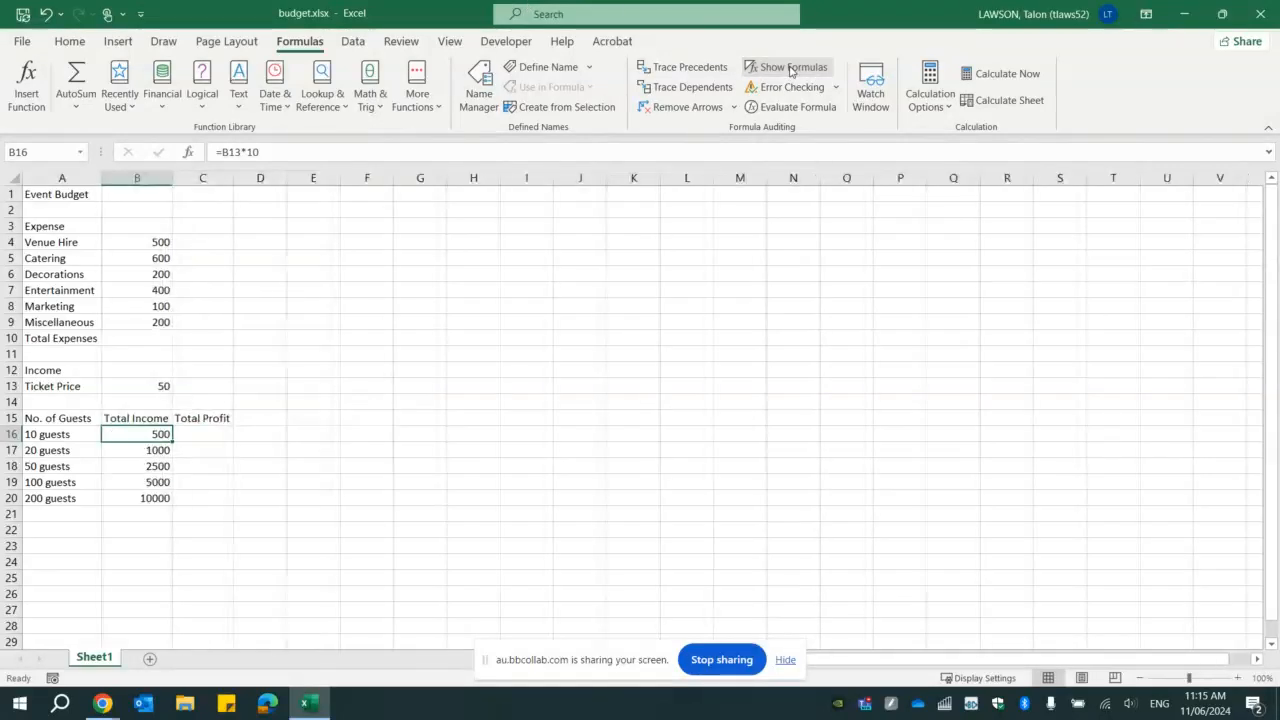